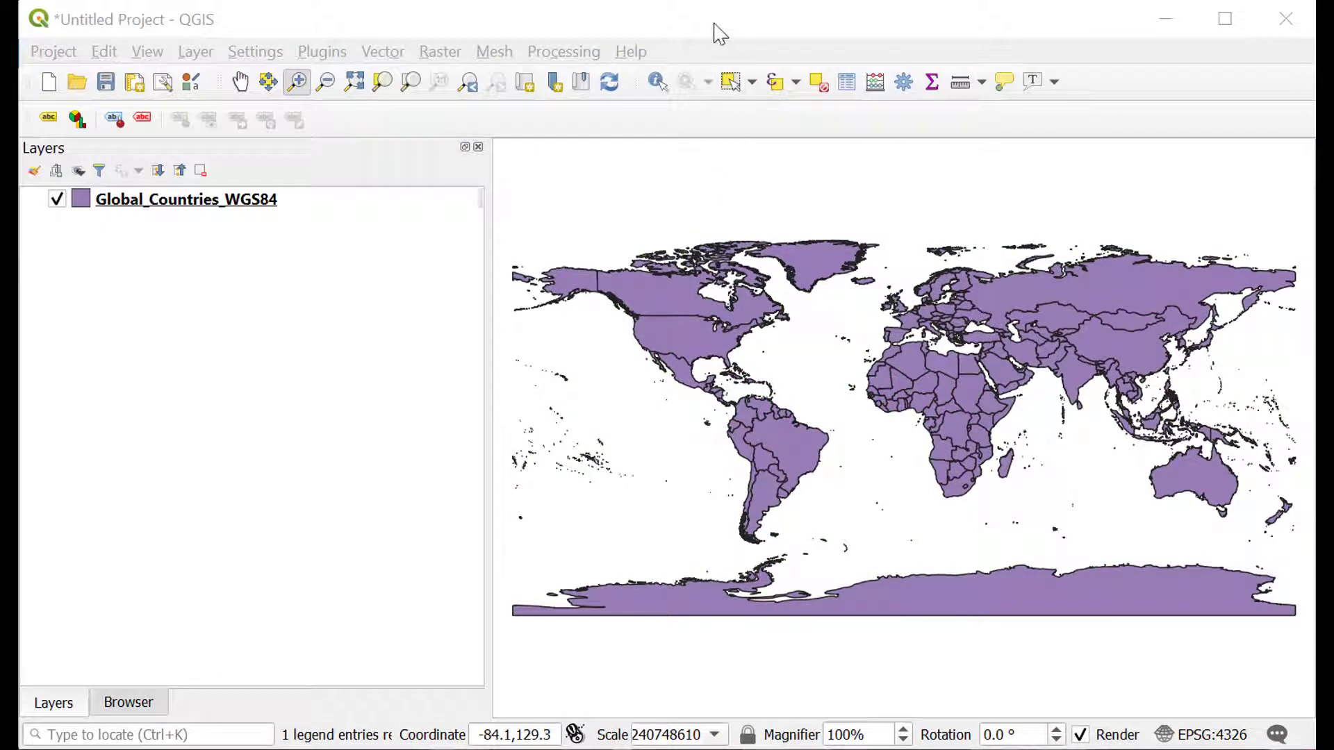
Open the Excel 97-2003 workbook Haiti_TRMM_Rainfall_2013 from the Week 3_Data folder of the GIS Workspace.
left_click(715, 30)
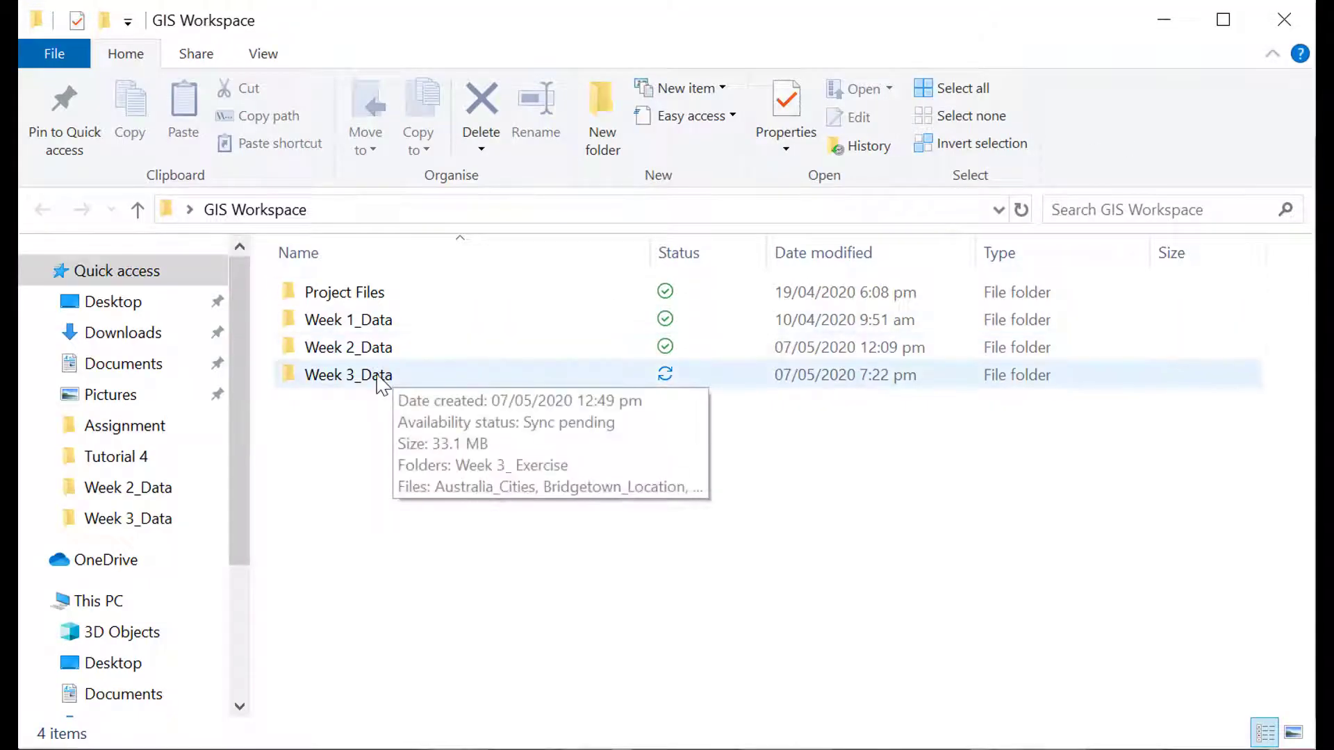
double_click(381, 379)
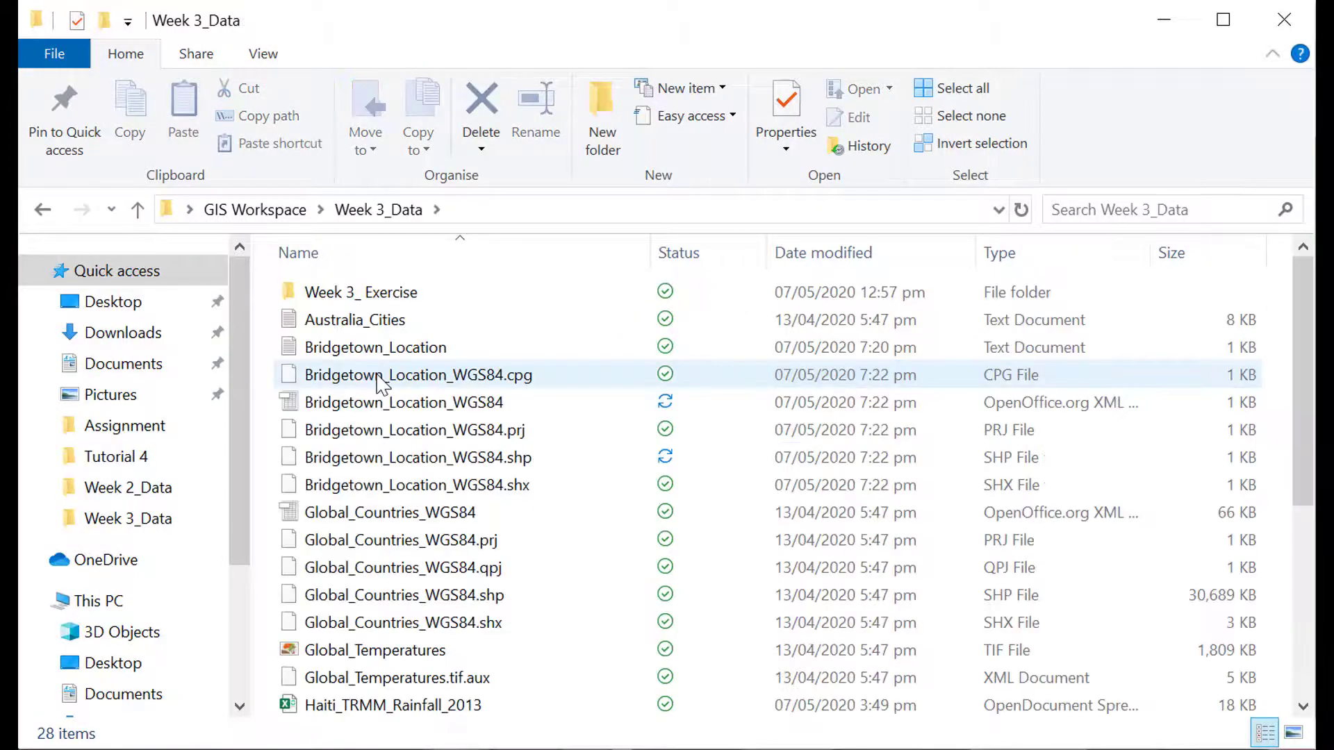
scroll(561, 406, "down", 1)
scroll(561, 407, "down", 2)
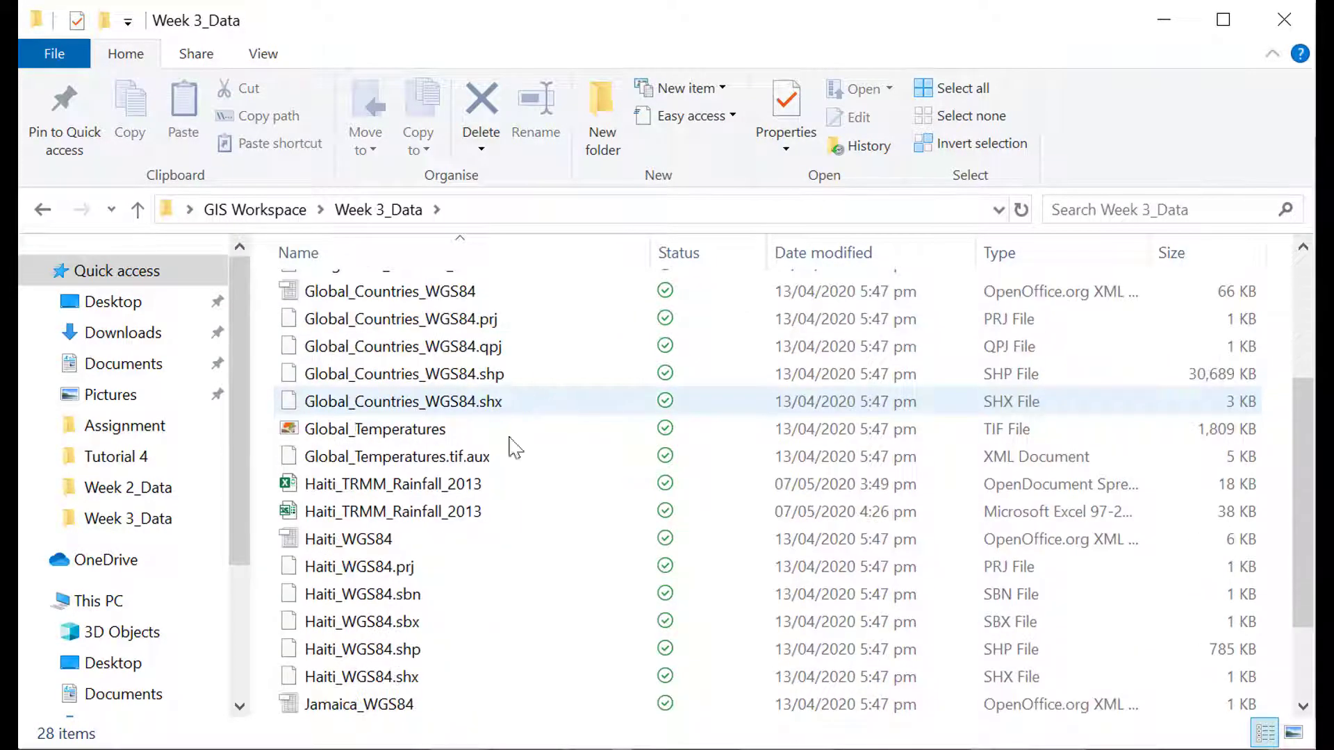
left_click(437, 515)
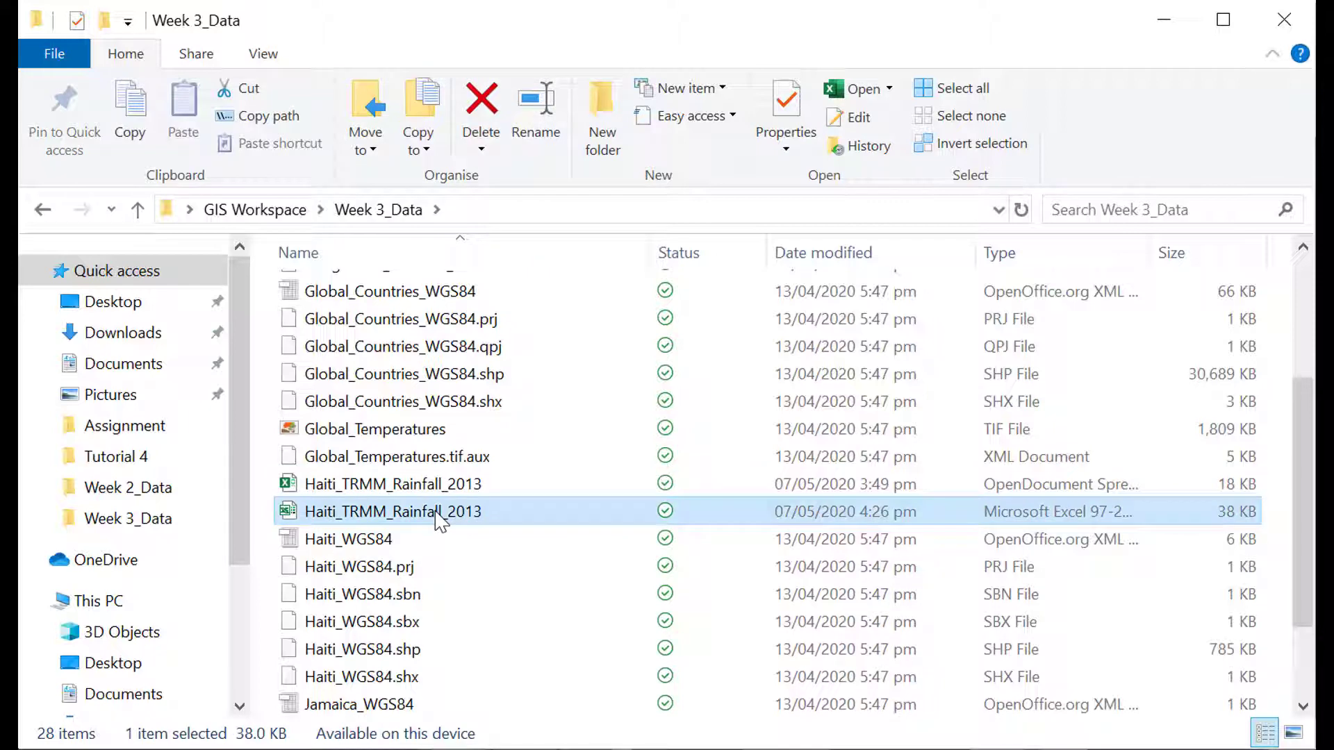
double_click(451, 514)
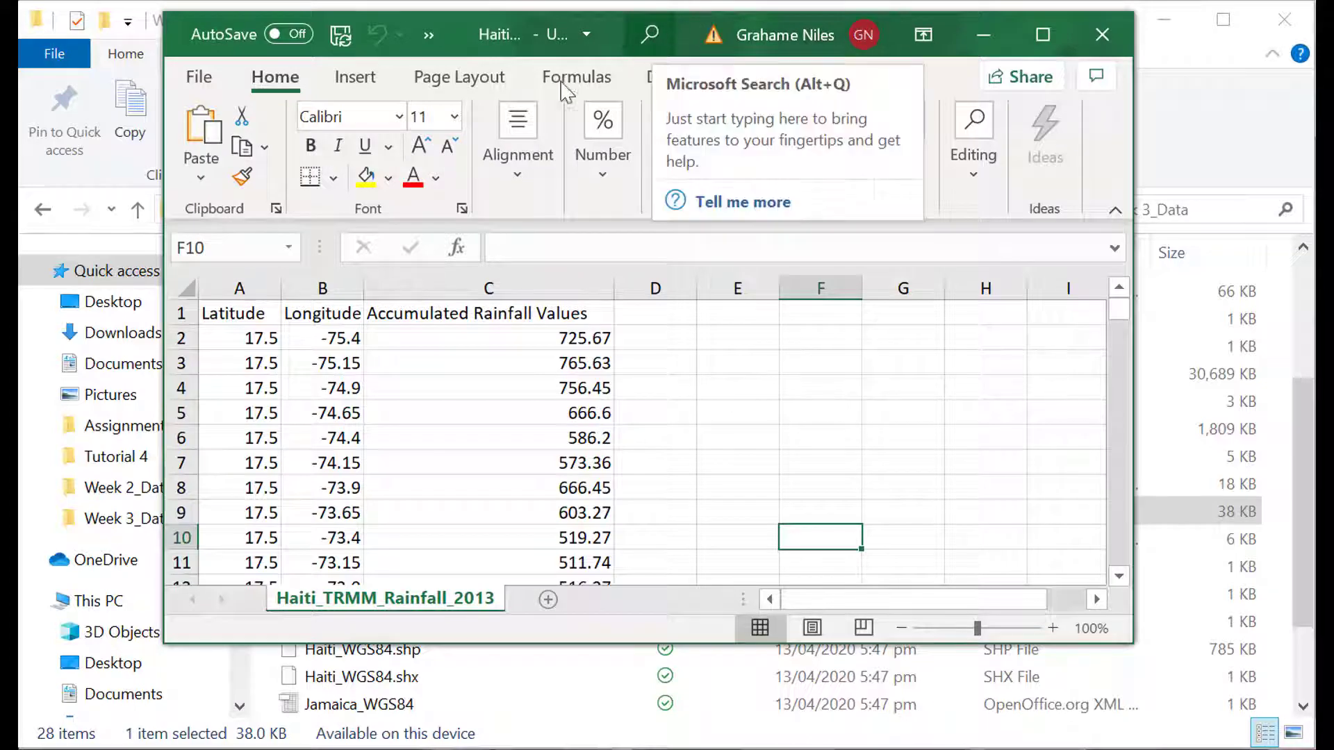
Examine the header row and the Latitude, Longitude and Accumulated Rainfall Values columns of the rainfall sheet.
left_click(180, 313)
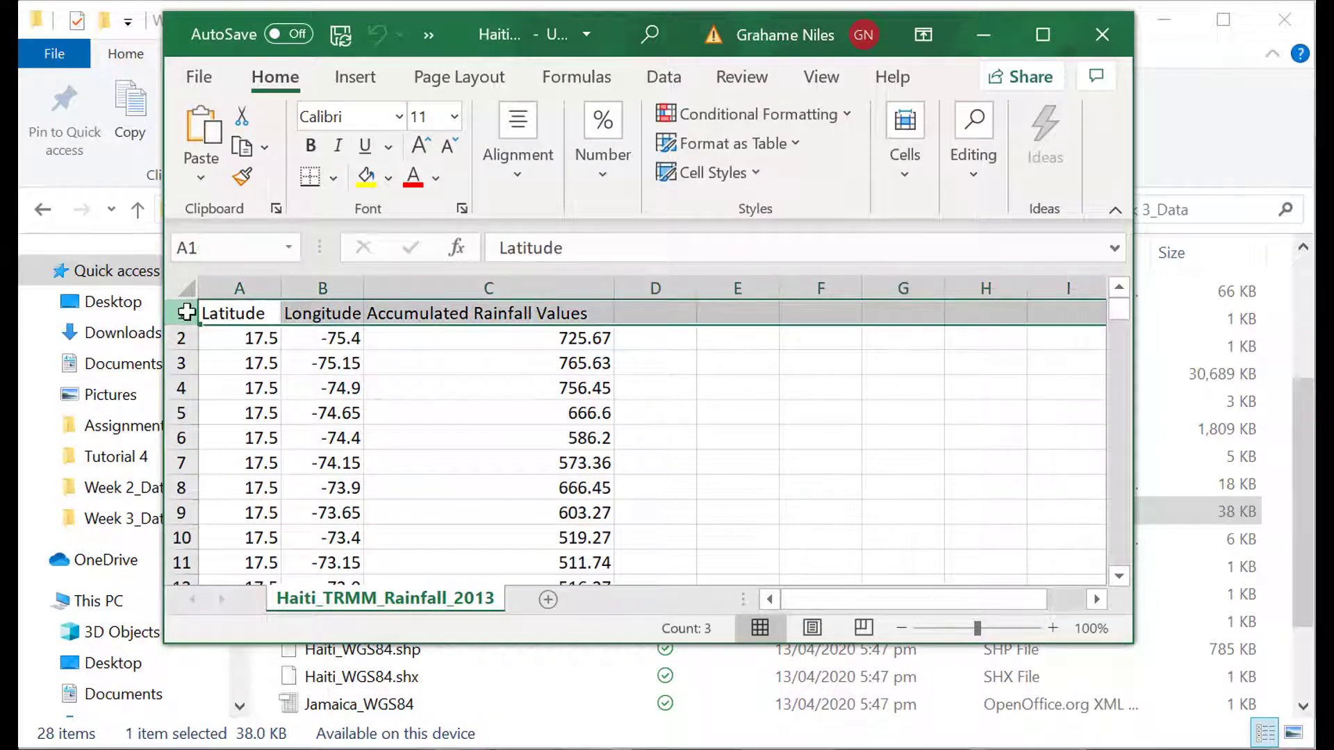
left_click(248, 313)
left_click(254, 288)
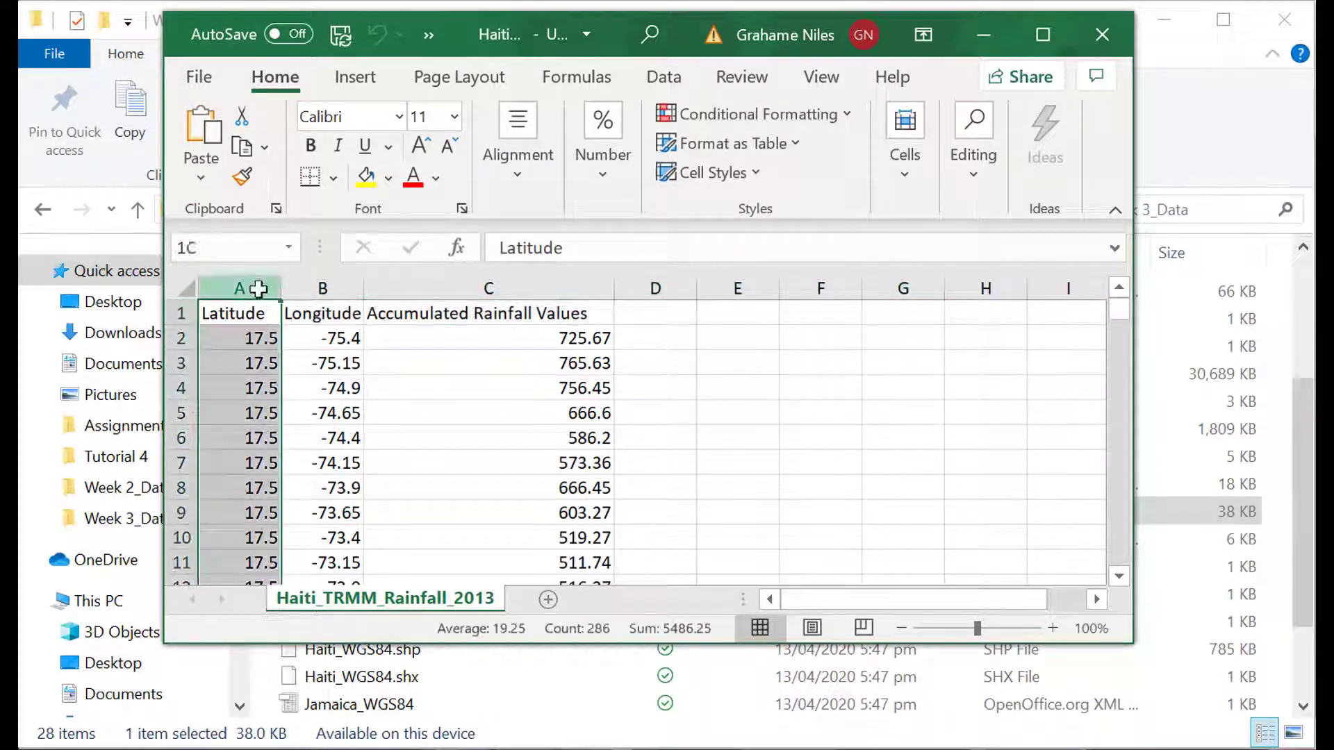
left_click(348, 288)
left_click(482, 278)
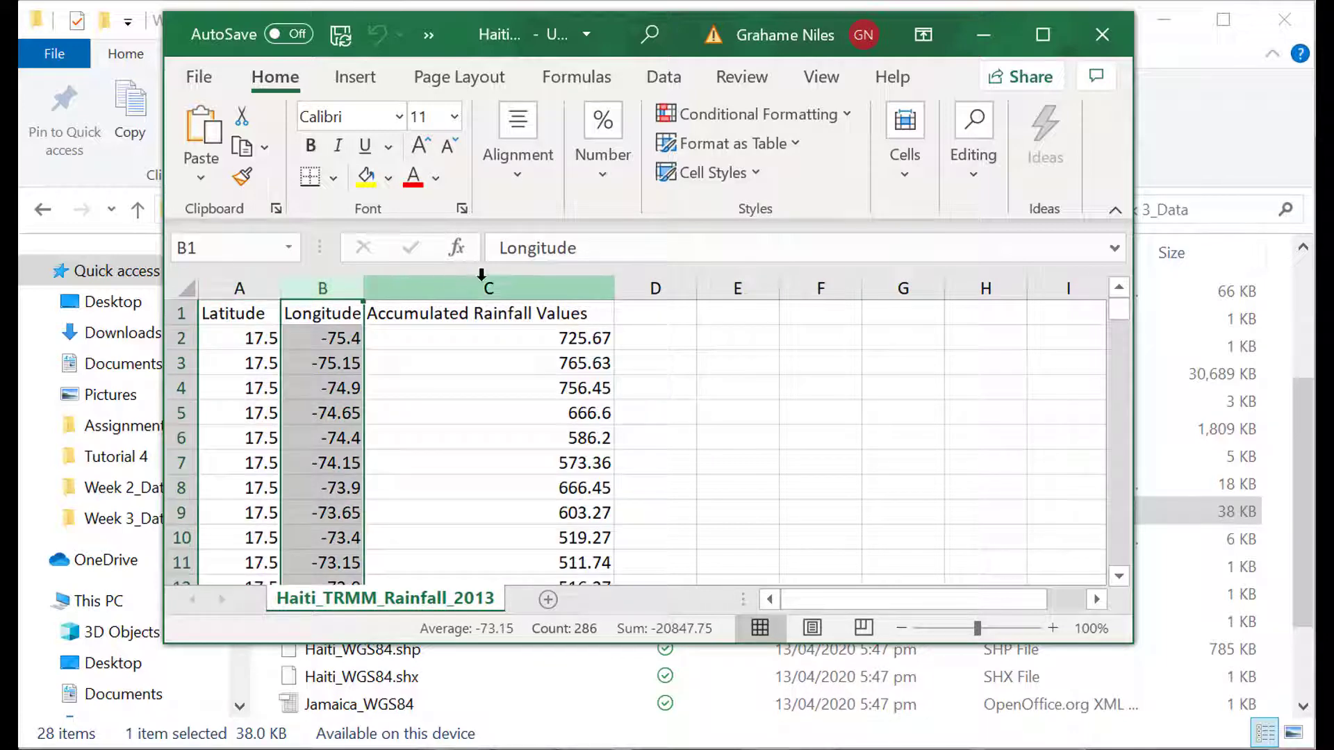
left_click(647, 312)
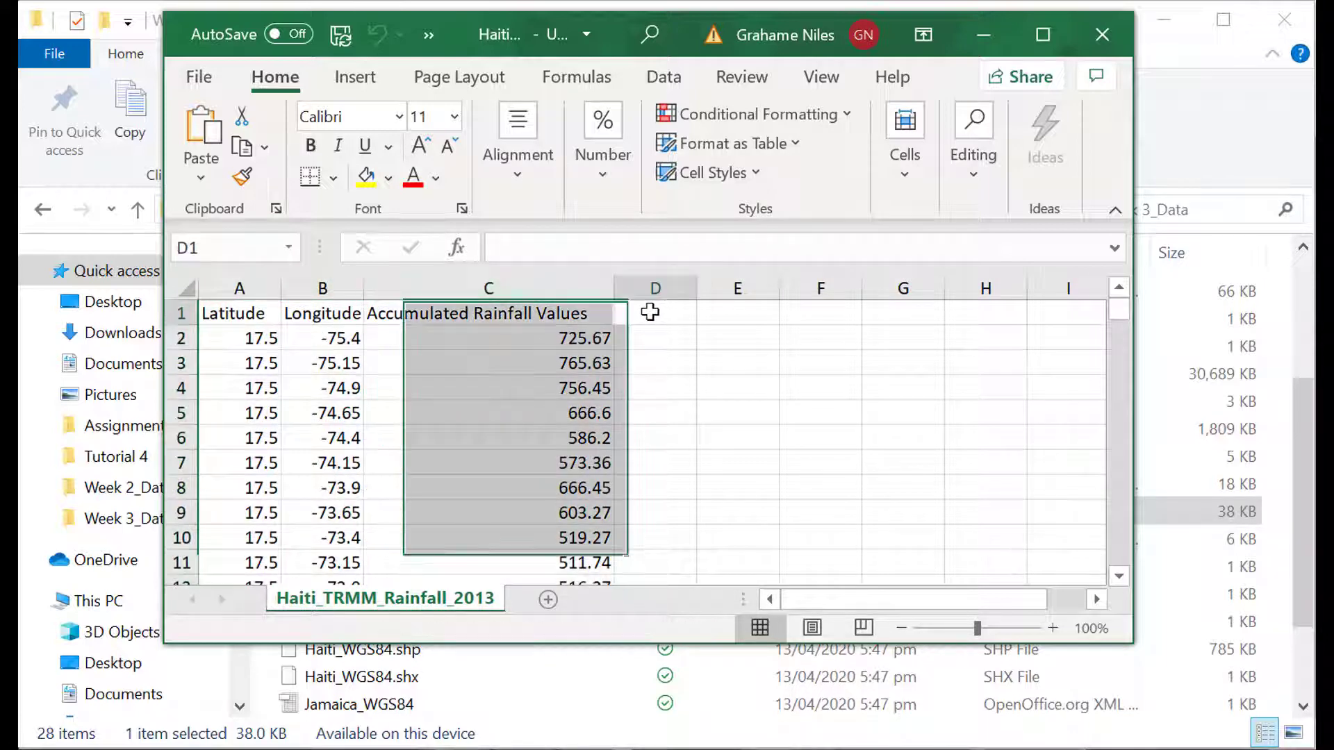
Replace the header in cell C1 with Rain_mm and narrow column C to fit the shorter name.
left_click(465, 318)
double_click(468, 316)
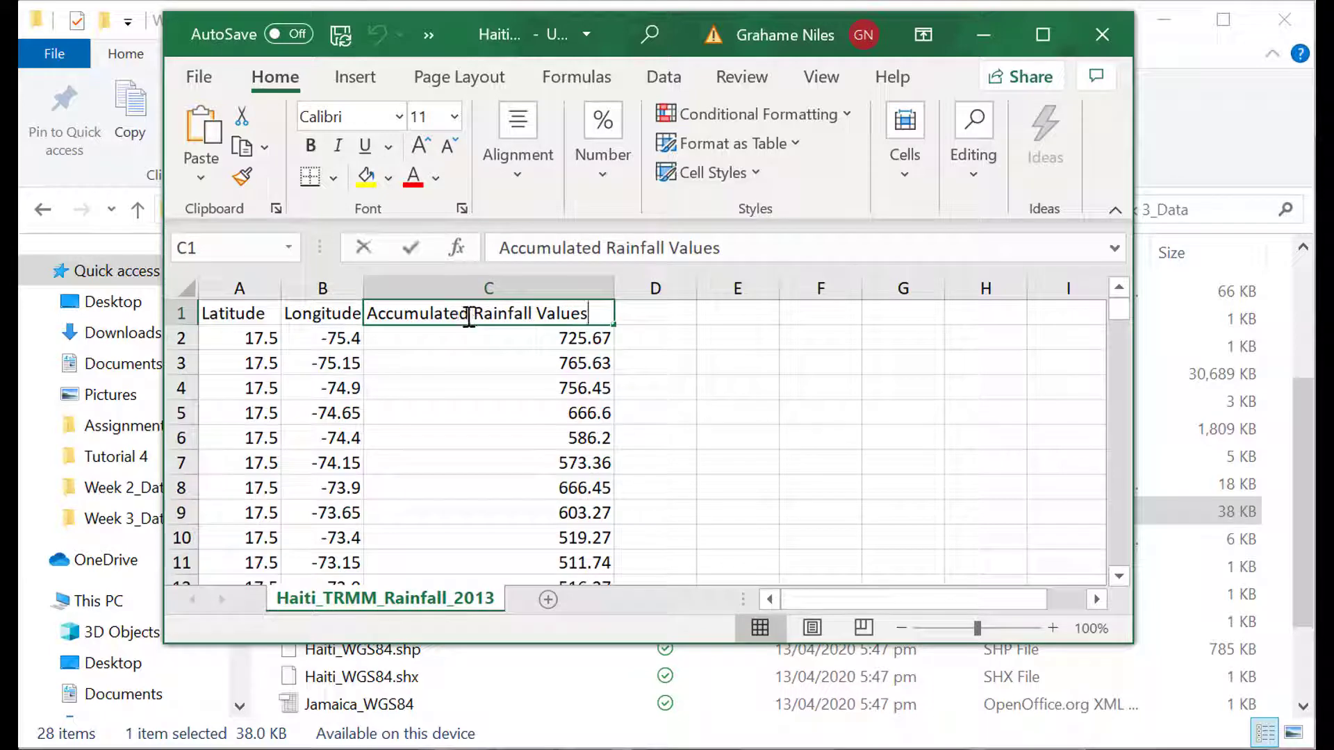
left_click_drag(589, 315, 366, 323)
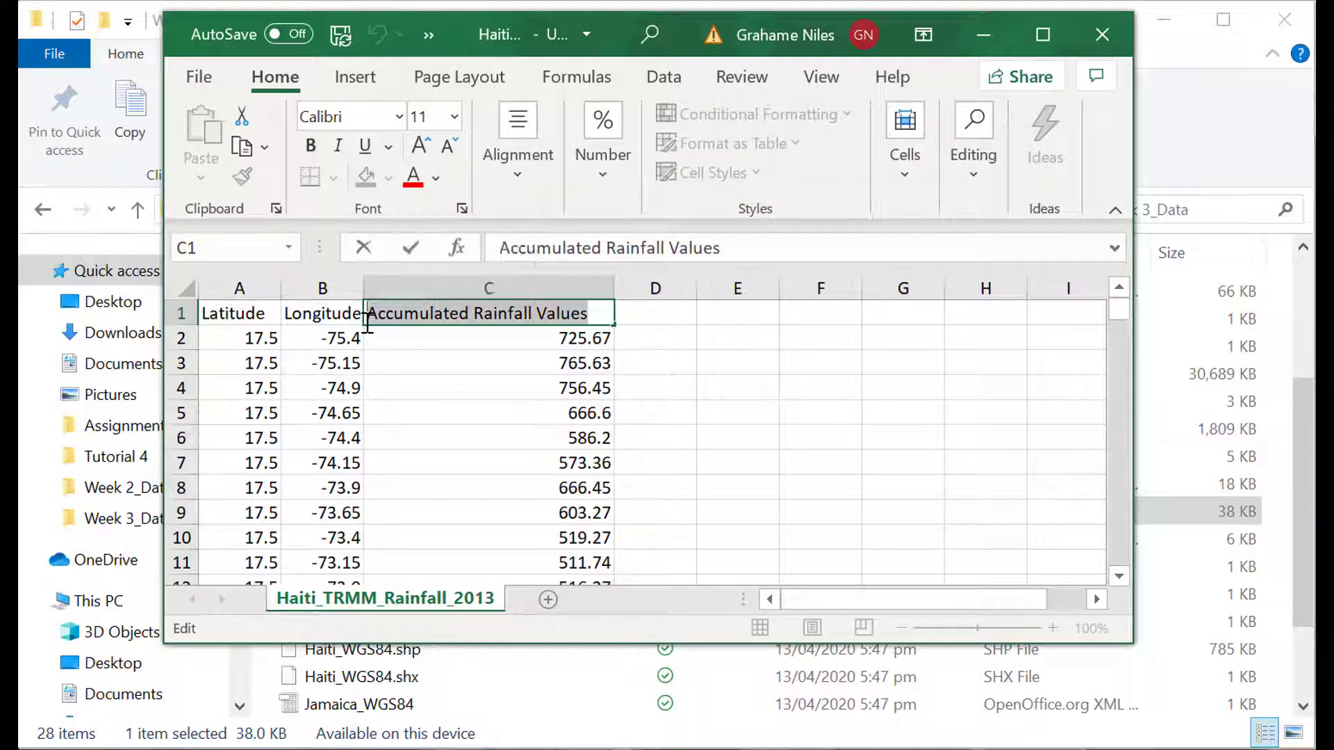
type("Rain_mm")
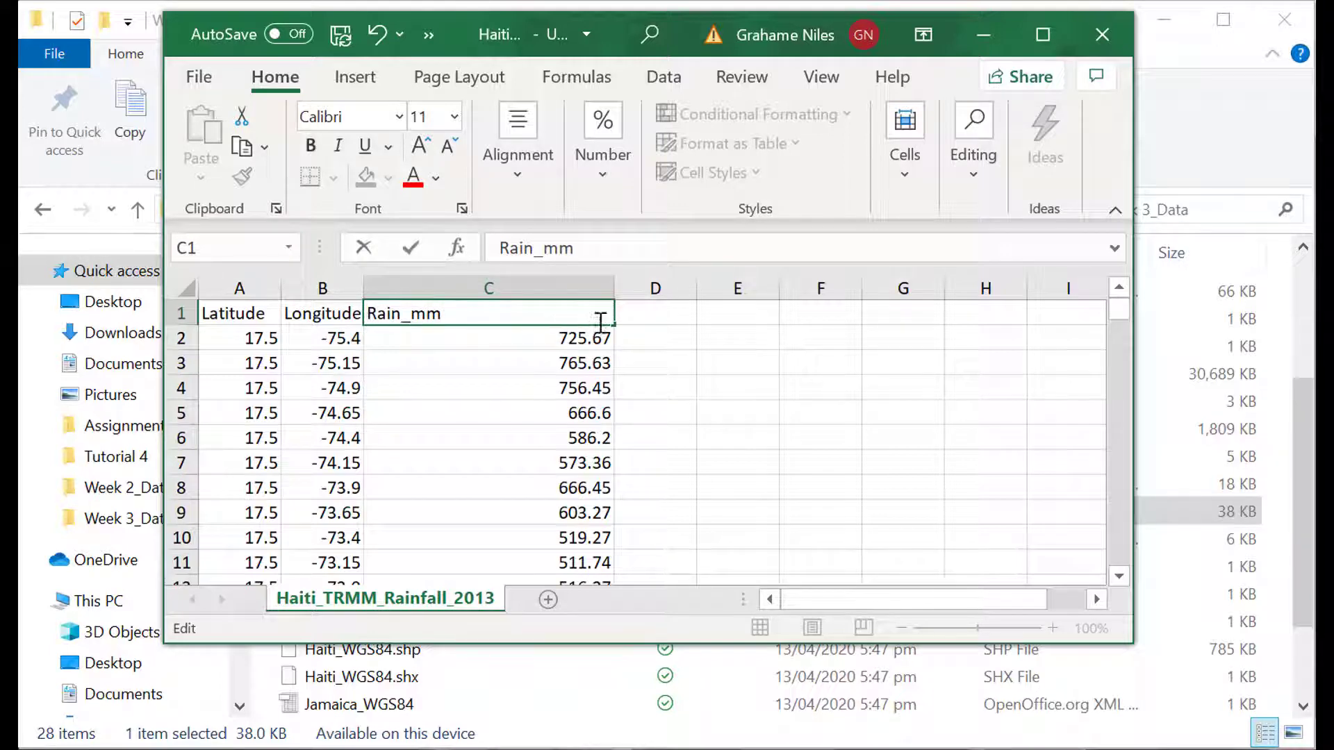
left_click(639, 313)
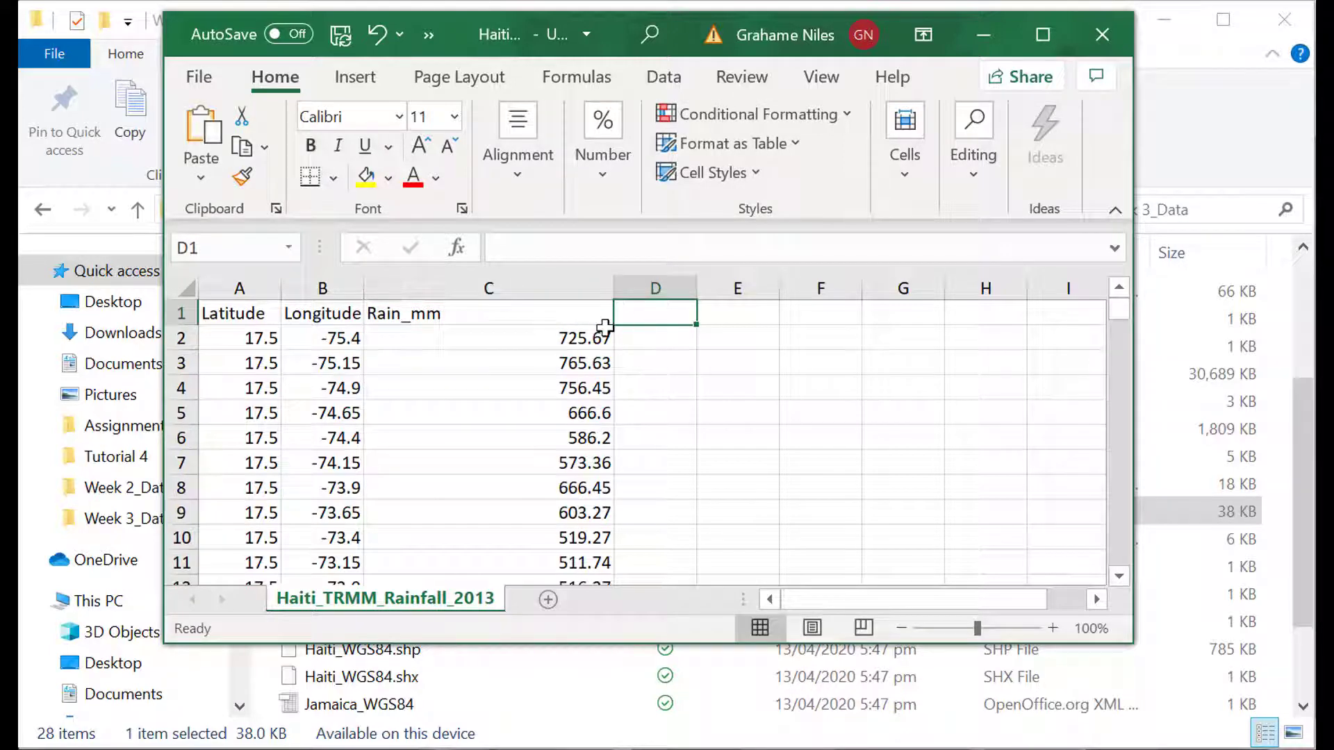
left_click_drag(612, 286, 461, 324)
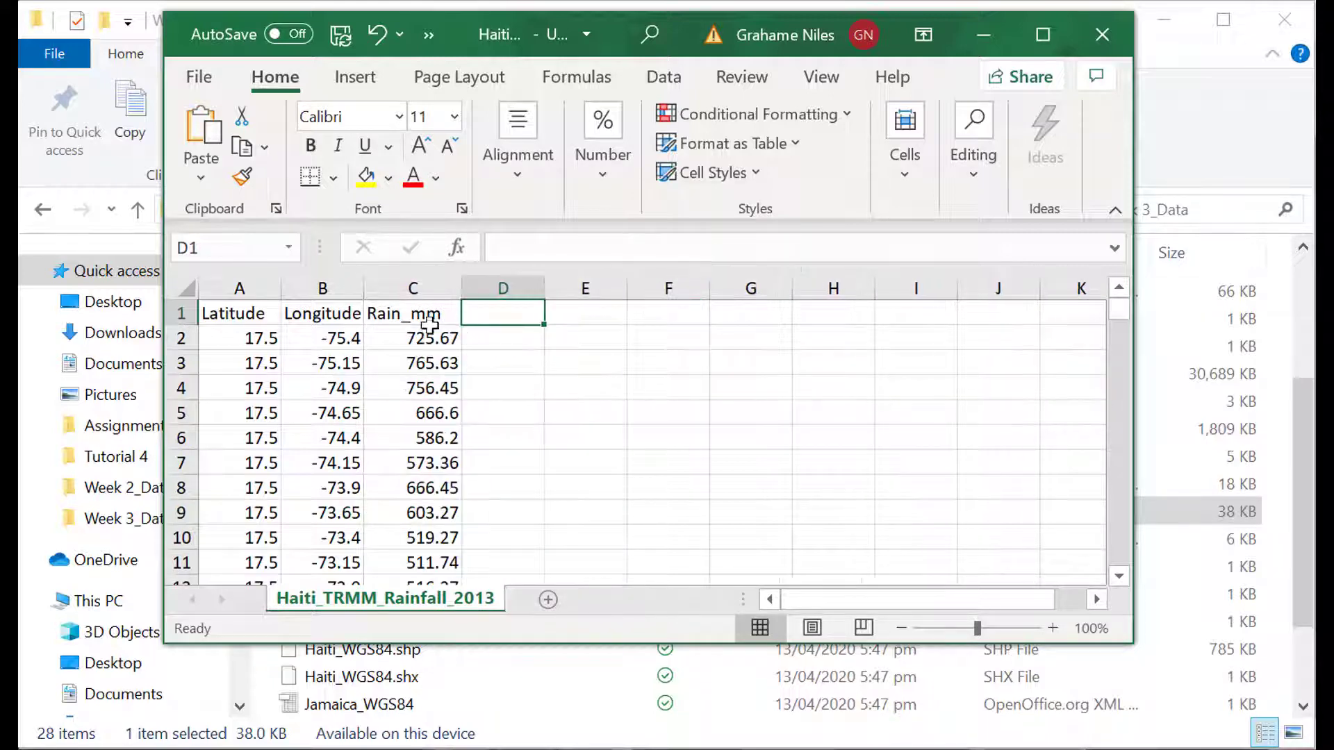
left_click(403, 314)
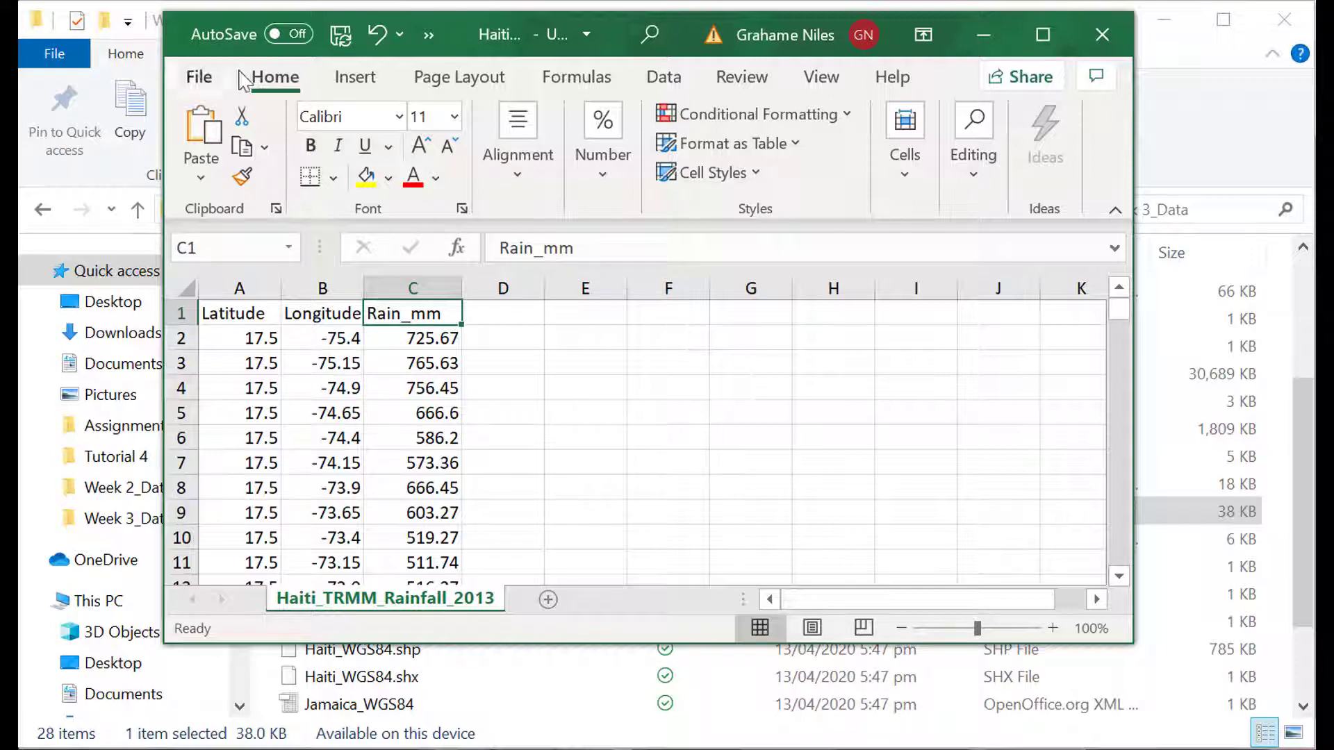
Save the workbook as the CSV (Comma delimited) file Haiti_TRMM_Rainfall_2013 in Week 3_Data and close it.
left_click(202, 78)
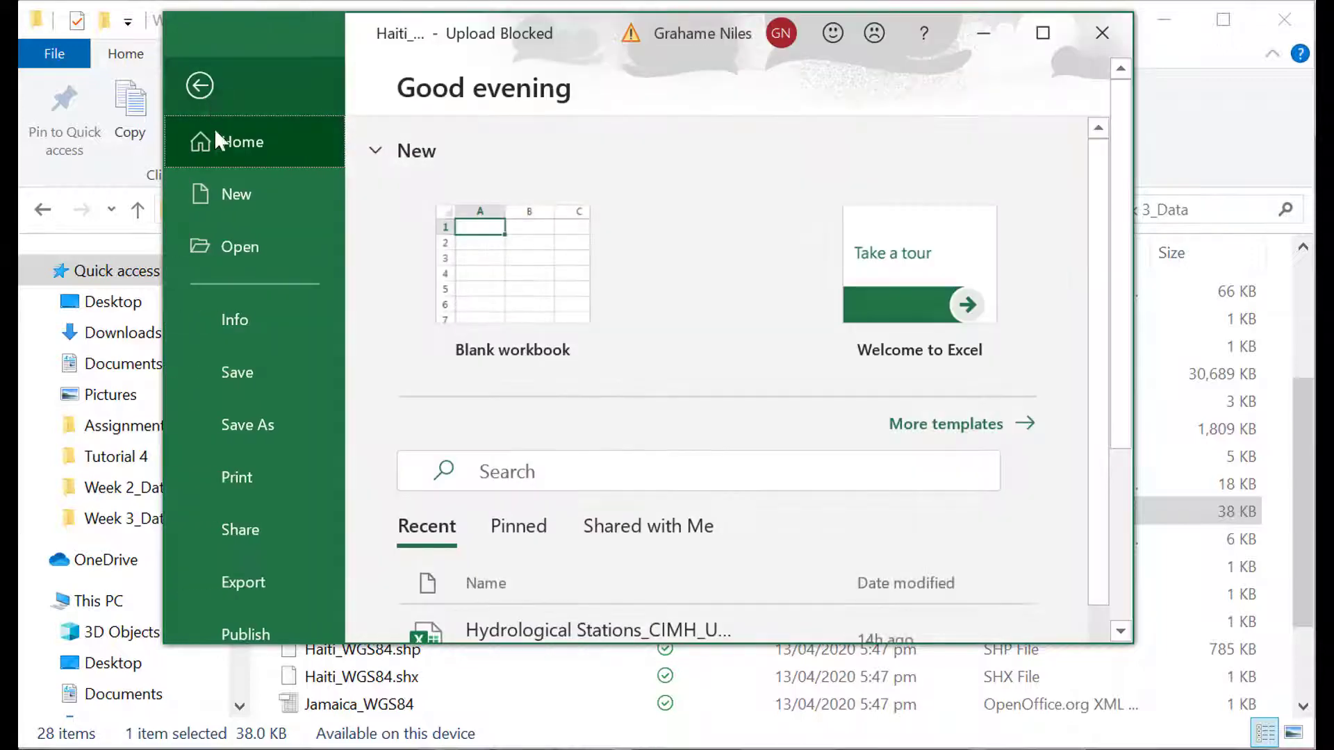
left_click(232, 418)
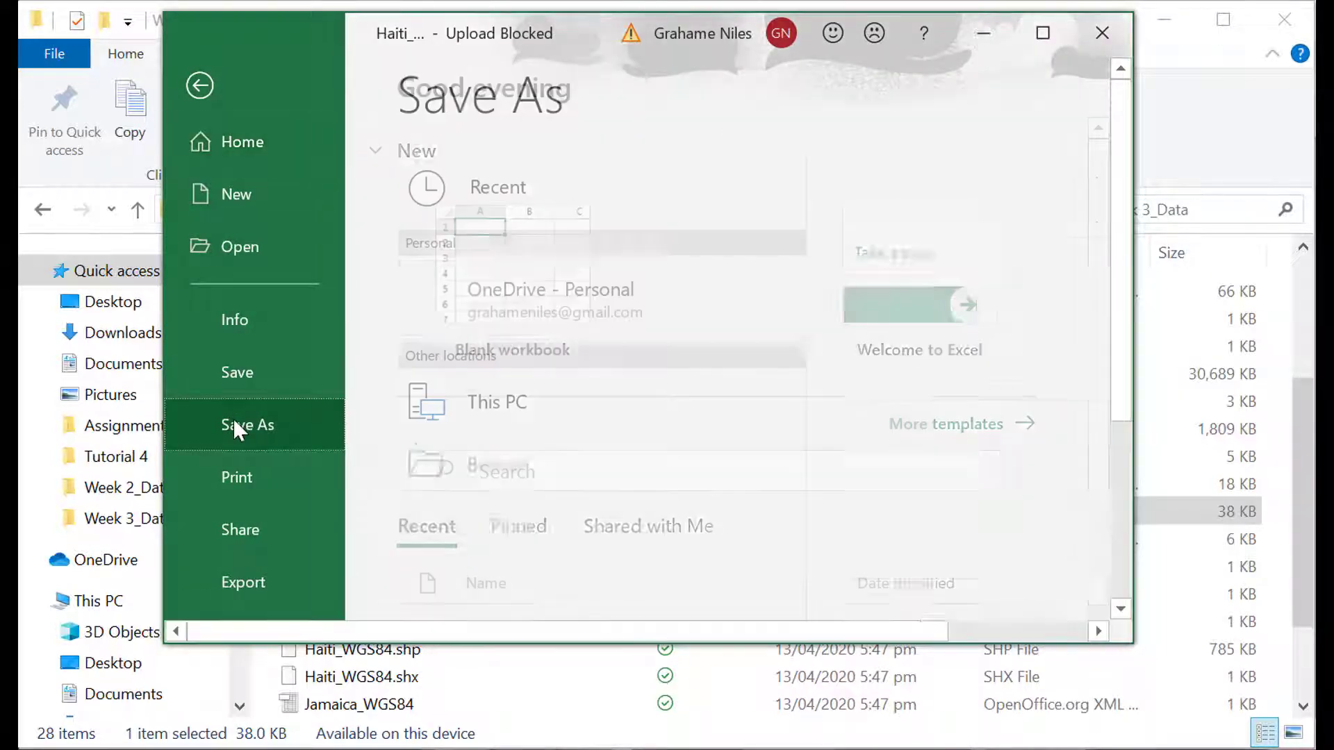
left_click(903, 267)
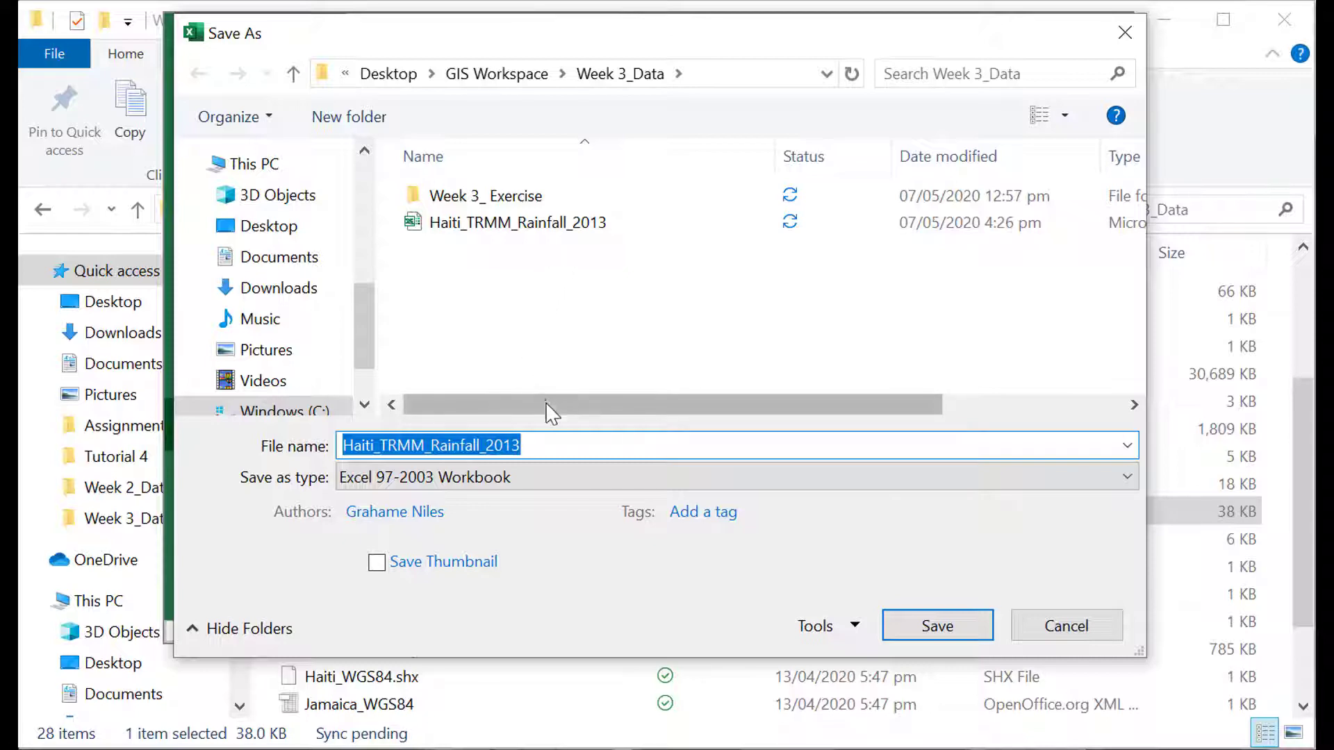
left_click_drag(551, 413, 450, 417)
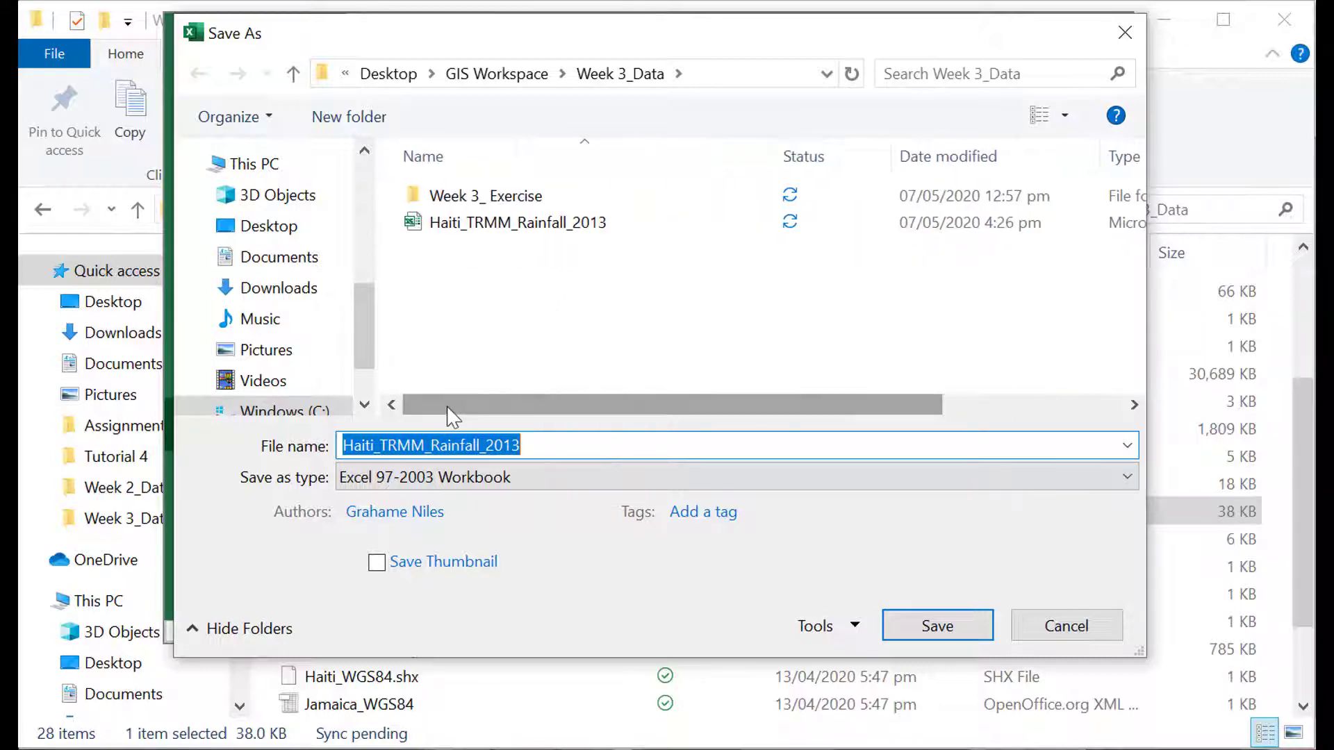
left_click(539, 478)
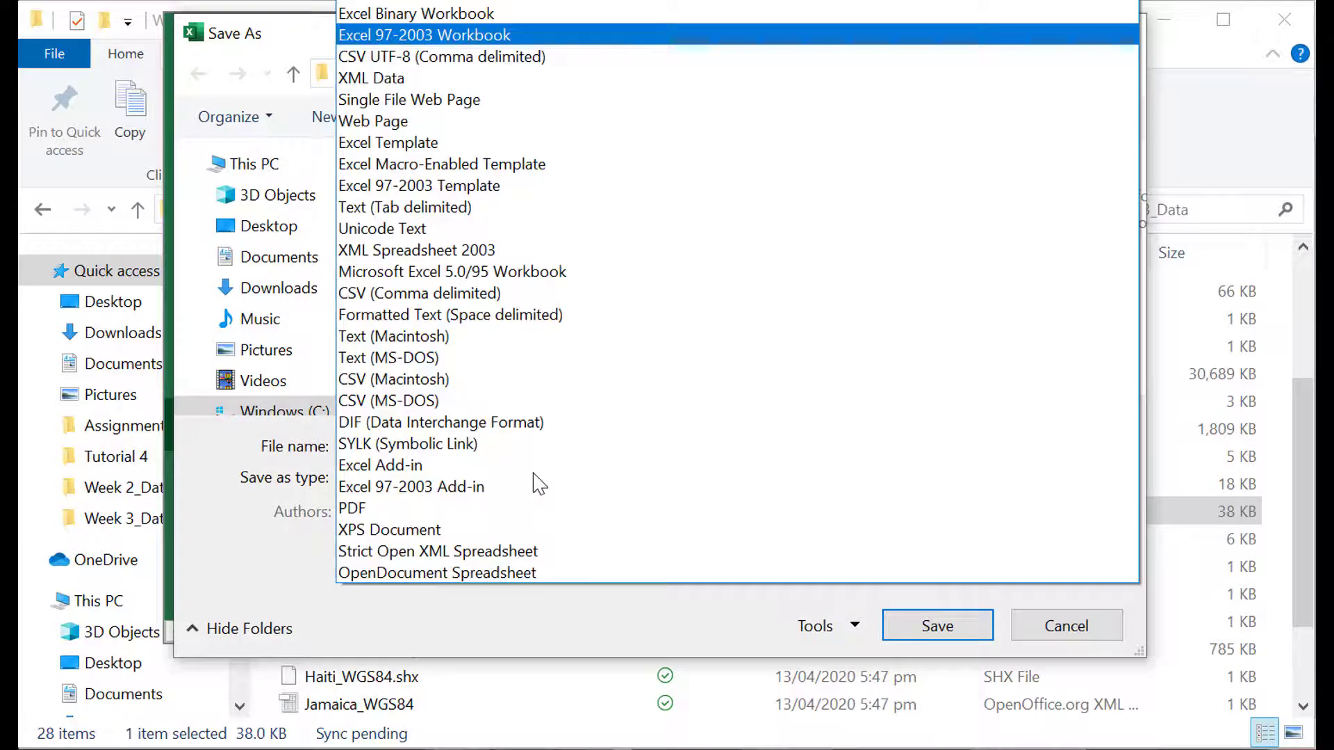
left_click(484, 304)
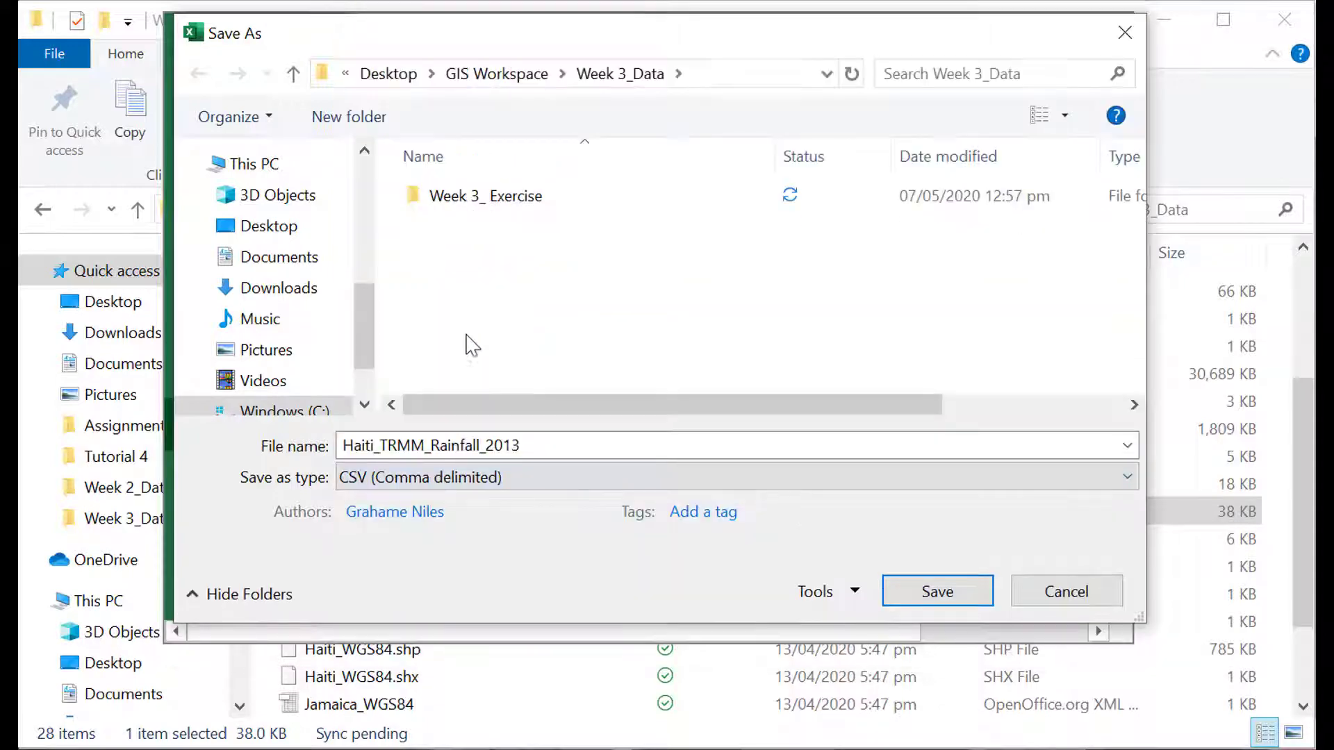
double_click(565, 451)
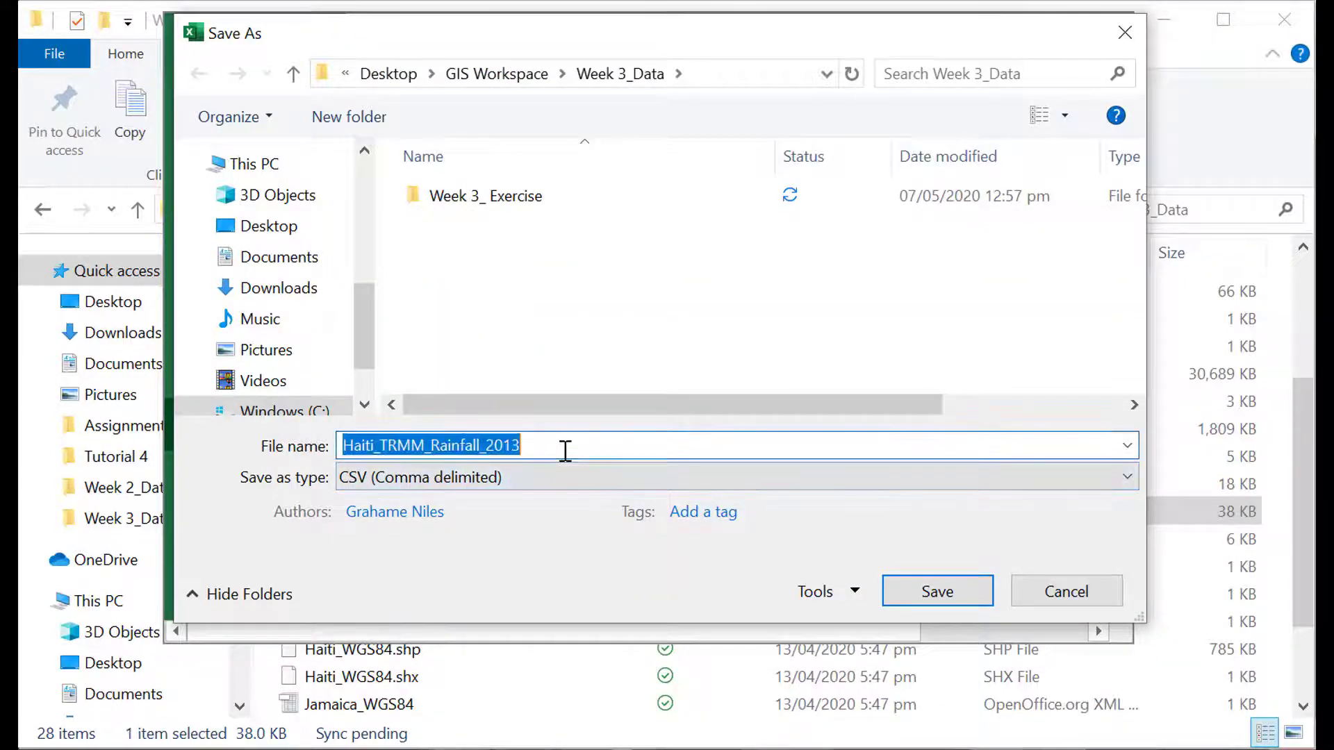
left_click(566, 450)
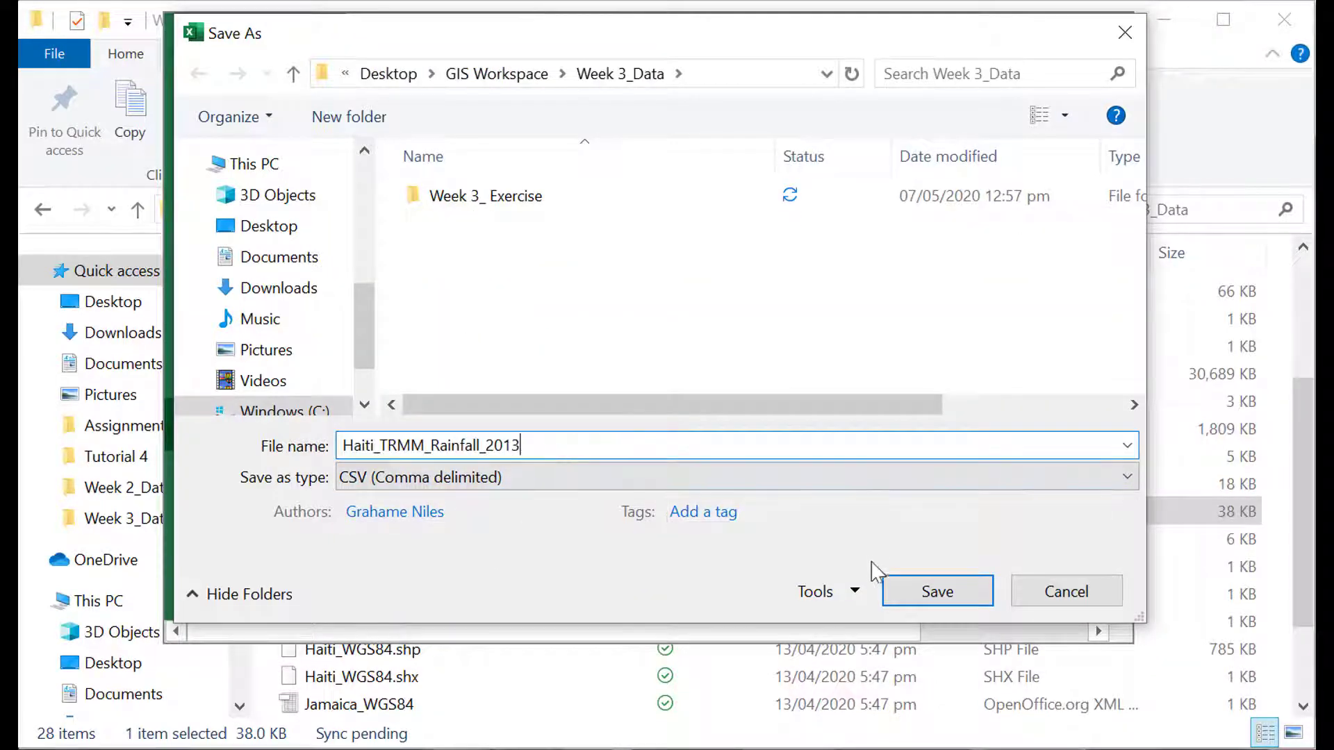
left_click(952, 596)
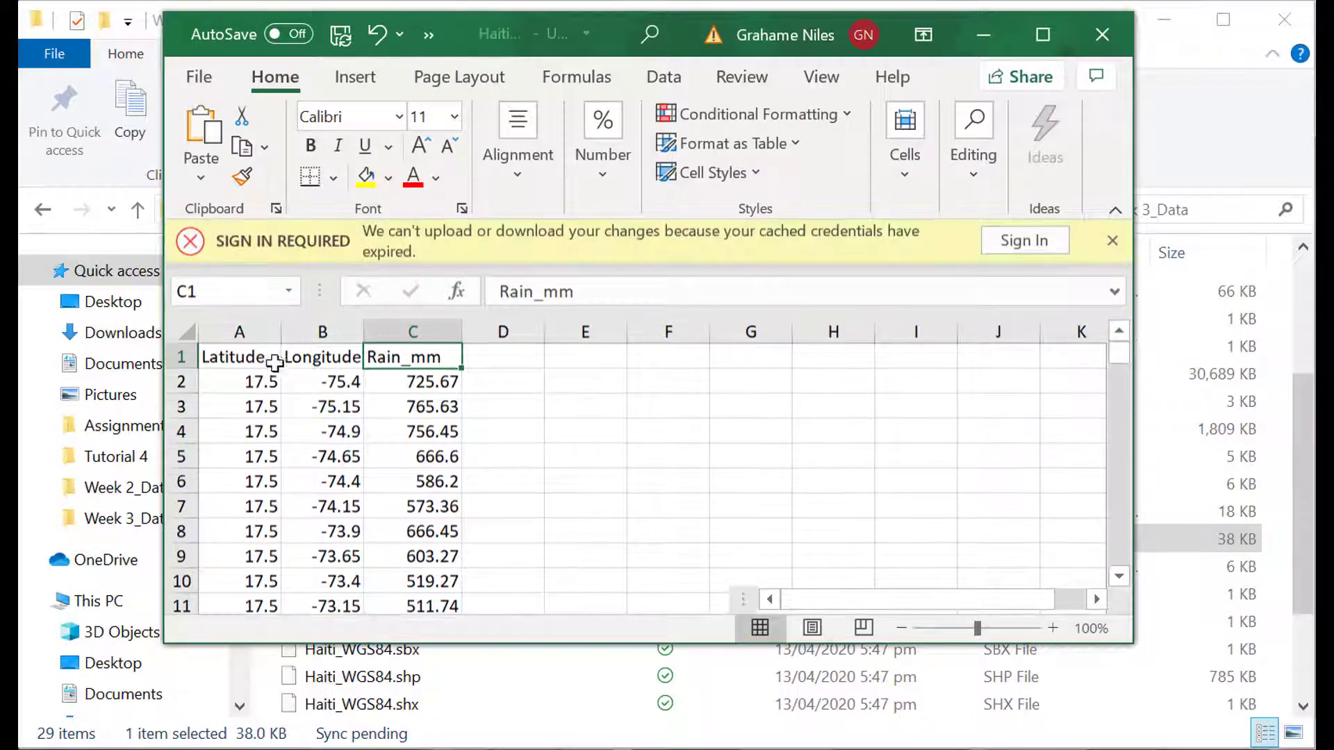
left_click(1112, 35)
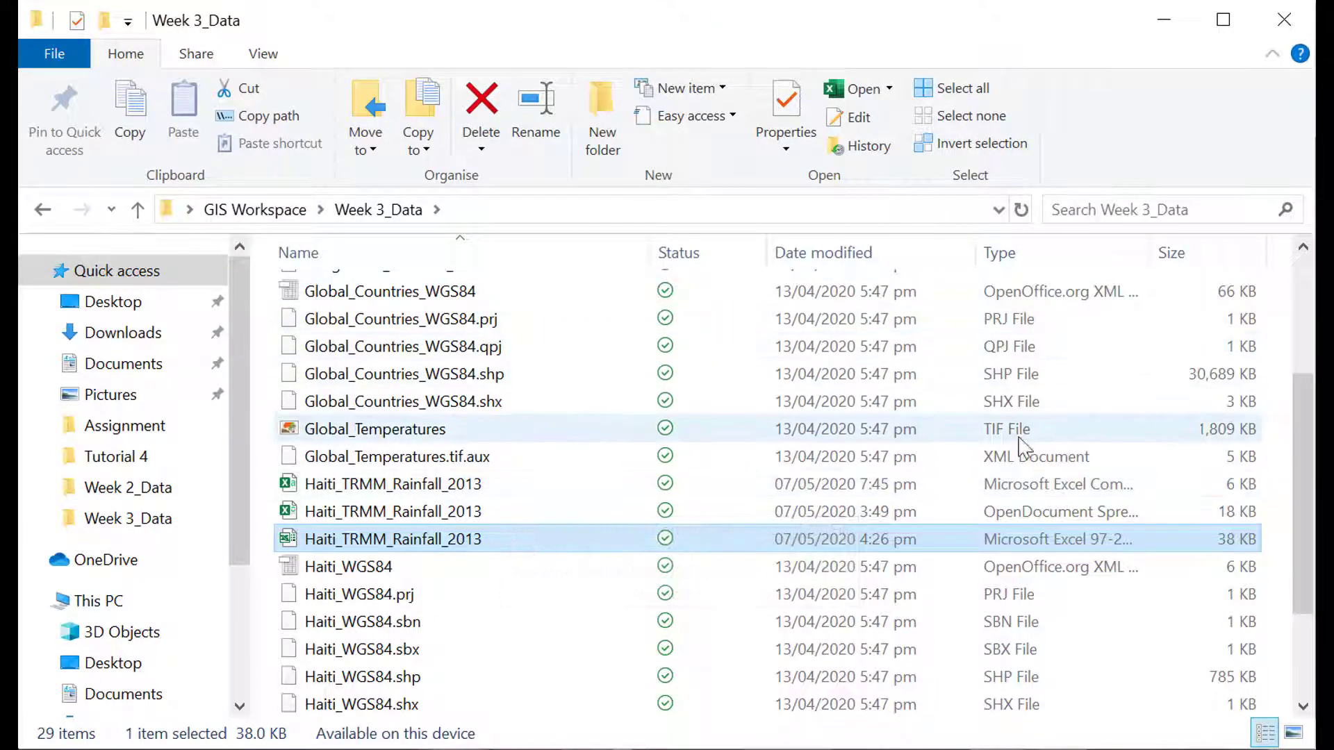
Open the CSV version of Haiti_TRMM_Rainfall_2013 to check its column headers and values, and close it.
left_click(911, 486)
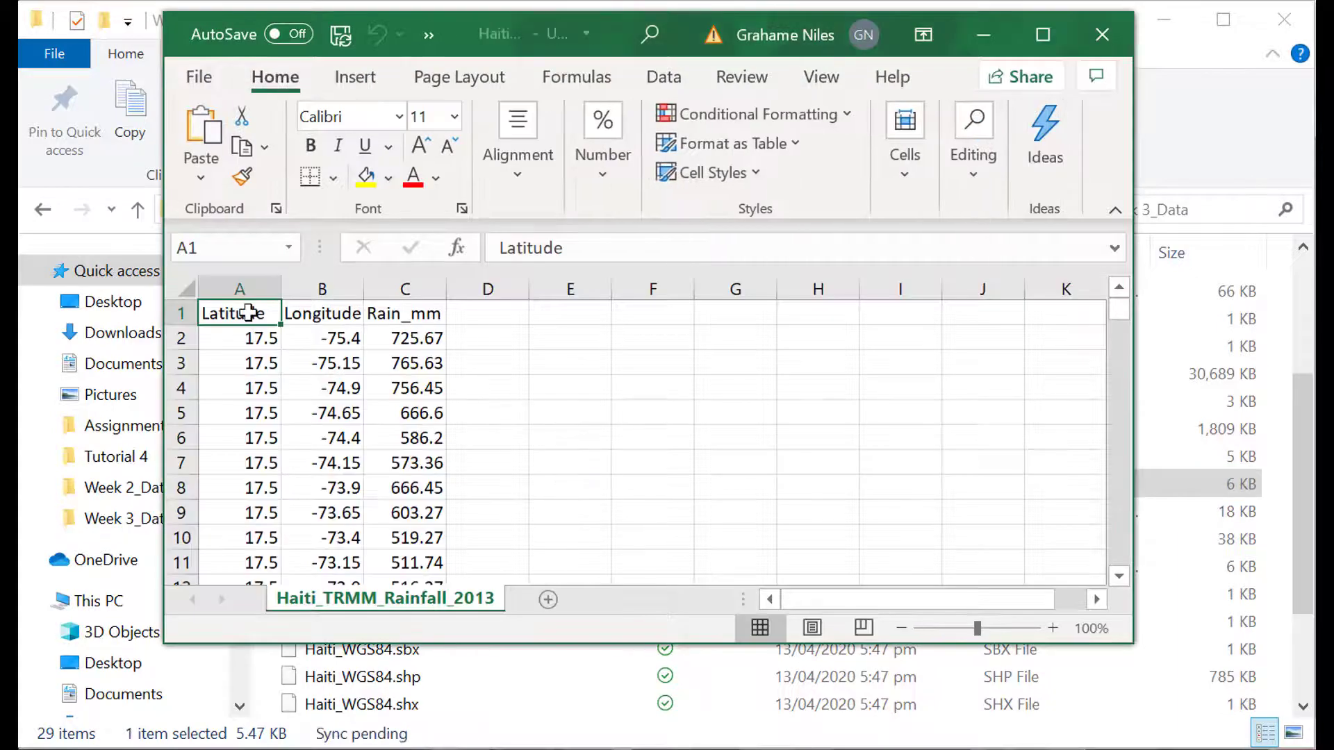
left_click(1102, 35)
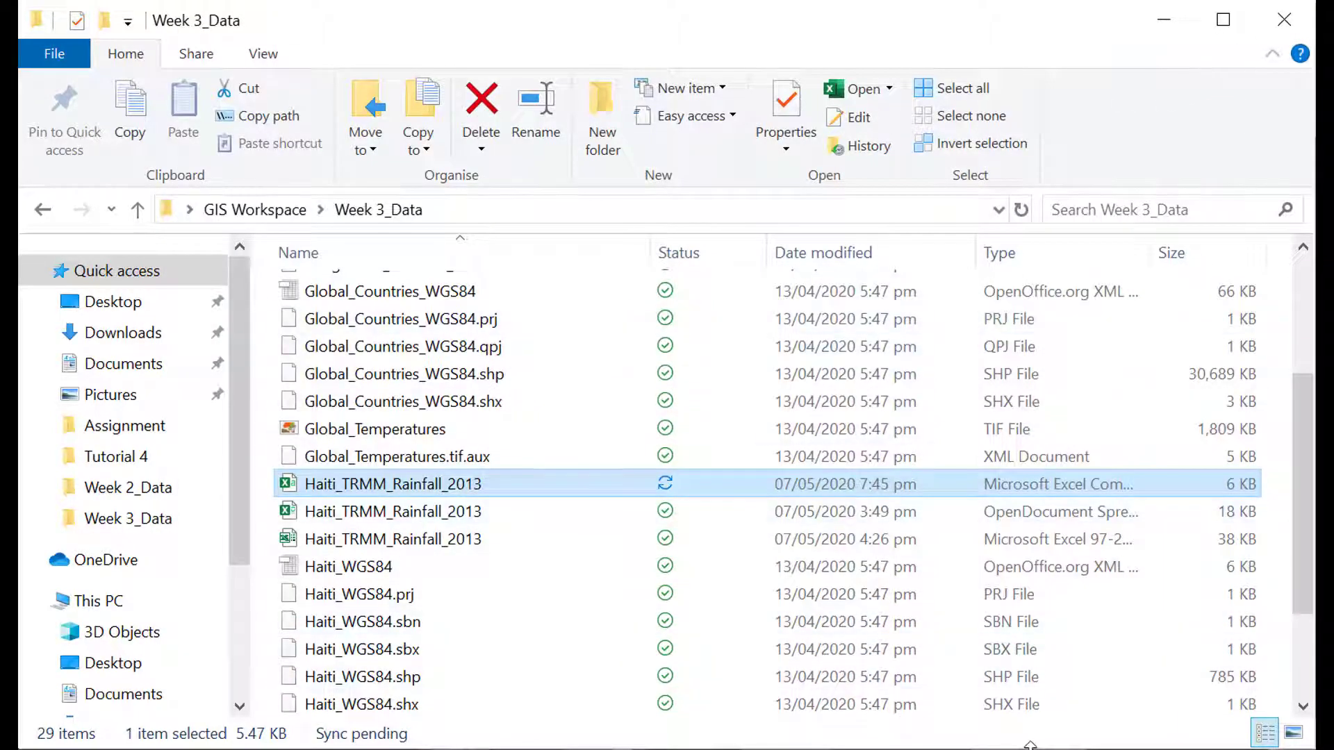
Switch to QGIS and choose Haiti_TRMM_Rainfall_2013.csv from Week 3_Data as the source for a new delimited text layer.
key("alt+Tab")
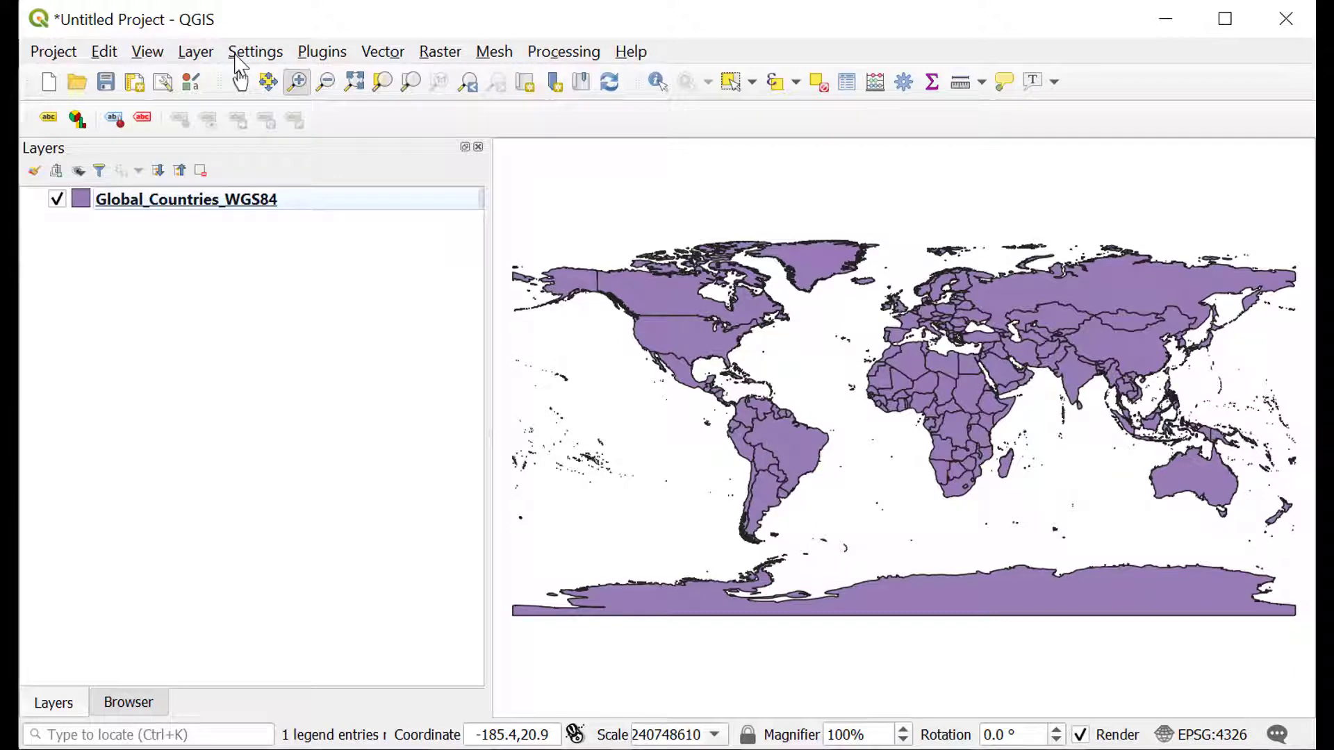
left_click(196, 55)
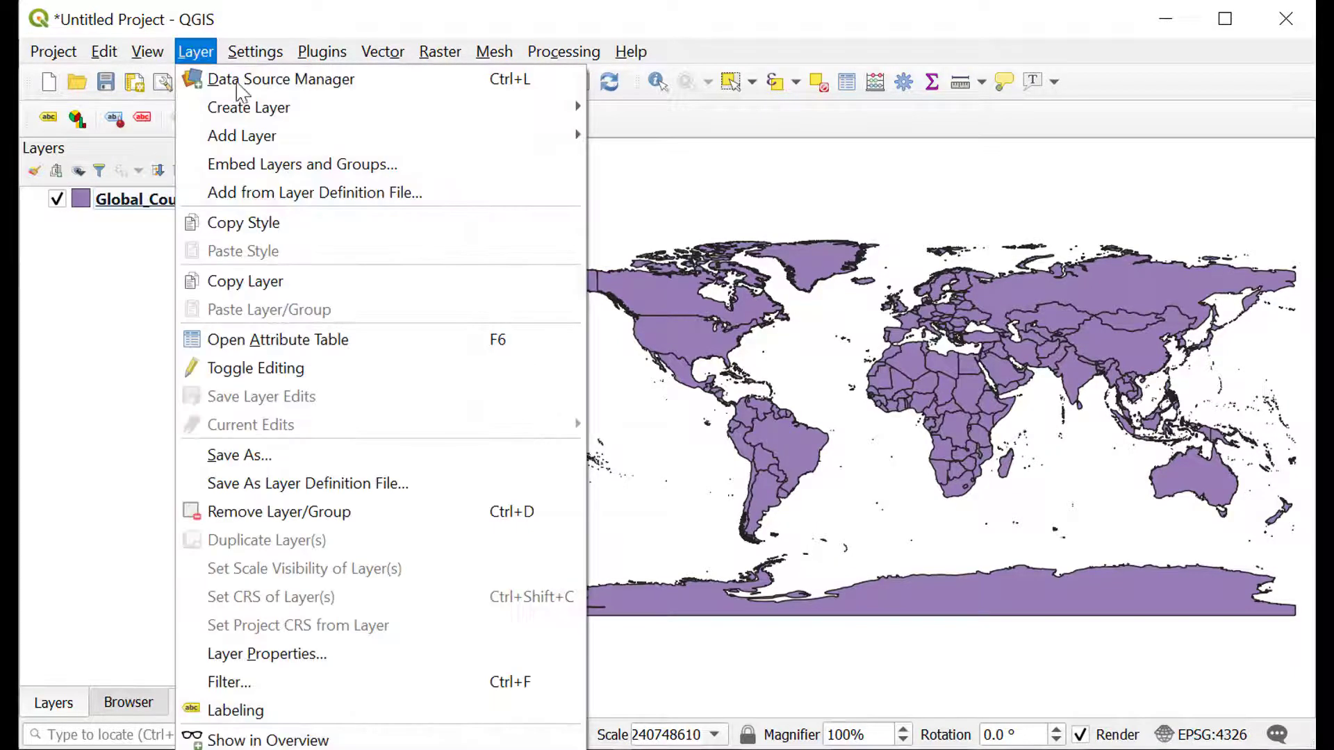
mouse_move(263, 139)
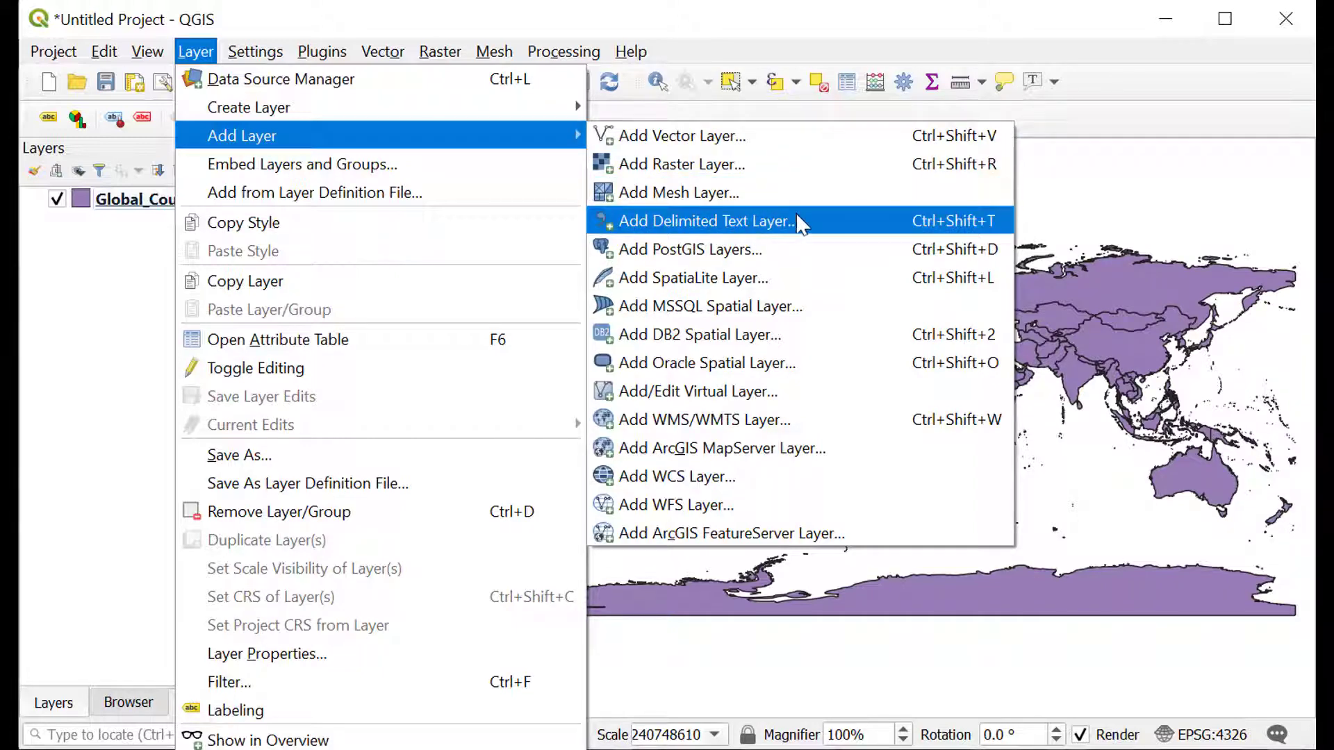
left_click(804, 229)
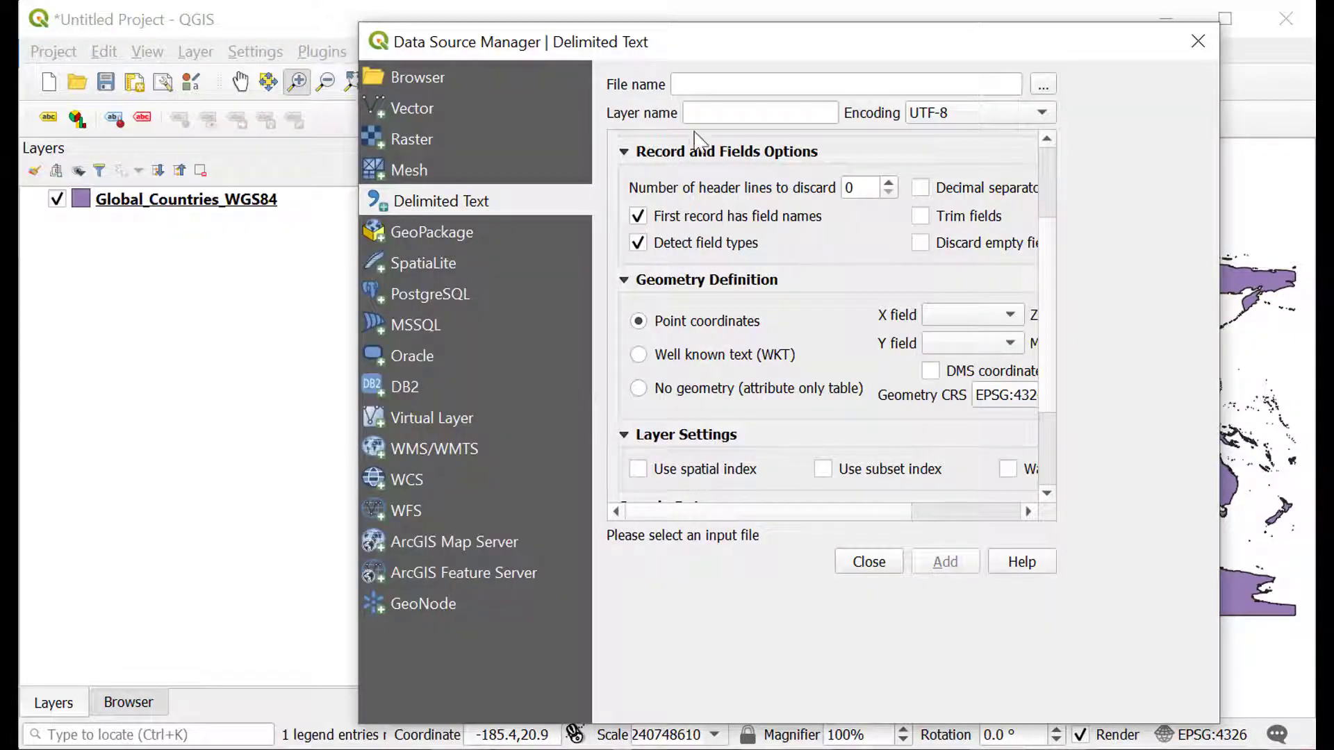
left_click(1042, 85)
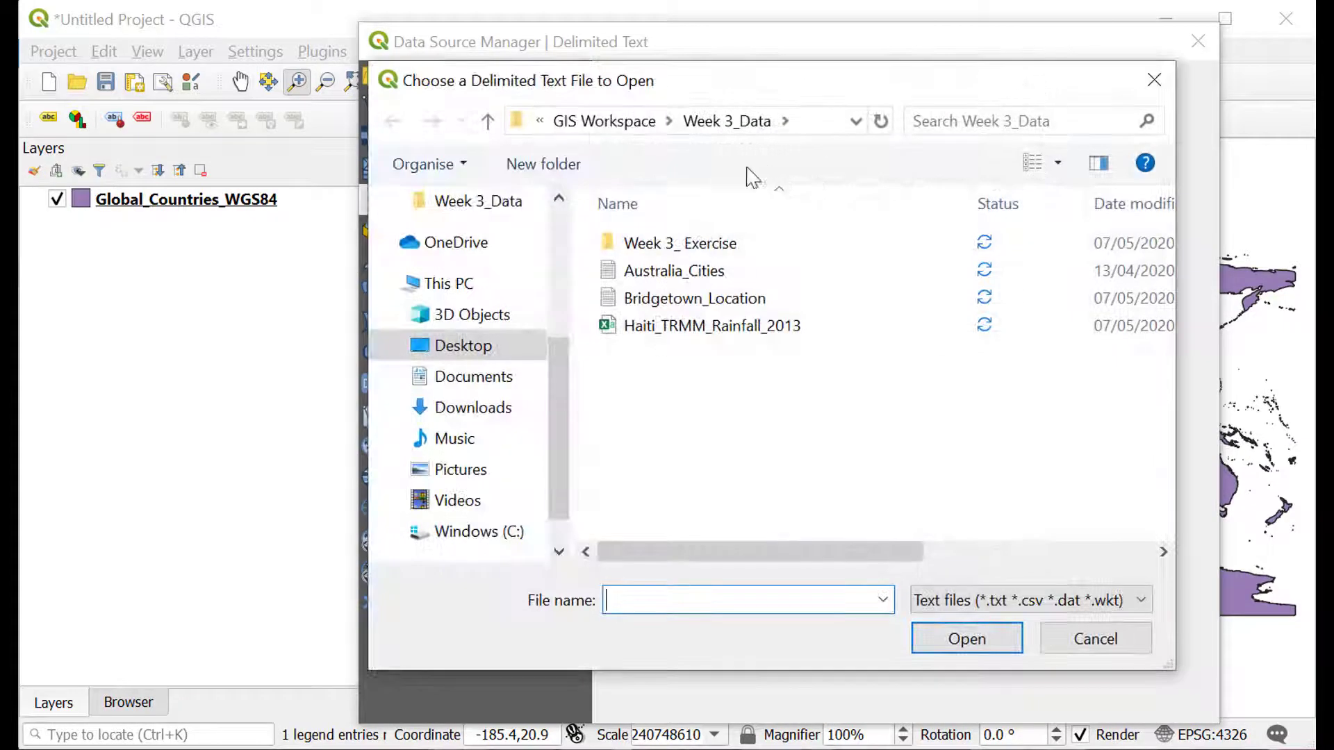
left_click(806, 329)
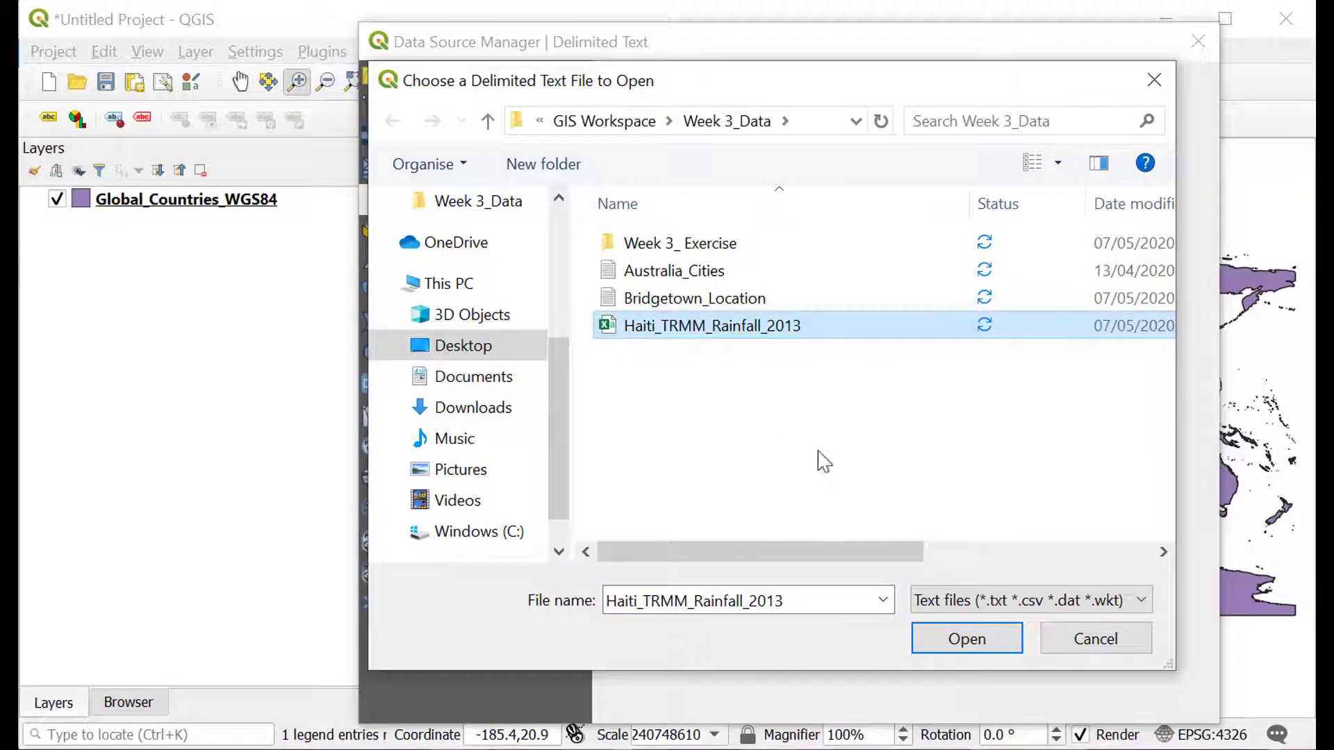
left_click(969, 640)
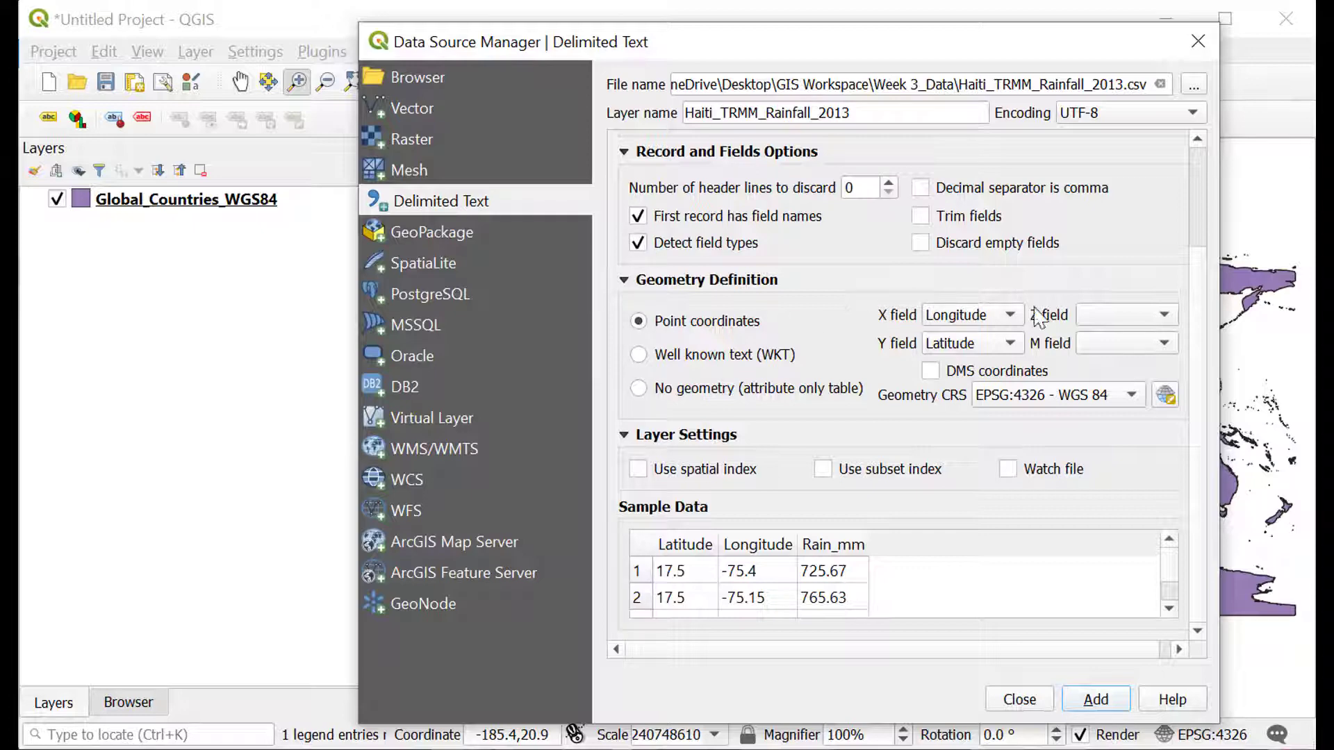
Review the sample data rows for the latitude, longitude and rainfall fields of the chosen file.
left_click(1169, 609)
left_click(1169, 608)
left_click(1169, 608)
Check the remaining sample rows and add the rainfall CSV as a point layer with Longitude as X, Latitude as Y and EPSG:4326 - WGS 84.
left_click(1169, 609)
left_click(1169, 609)
left_click(1169, 608)
left_click(1169, 608)
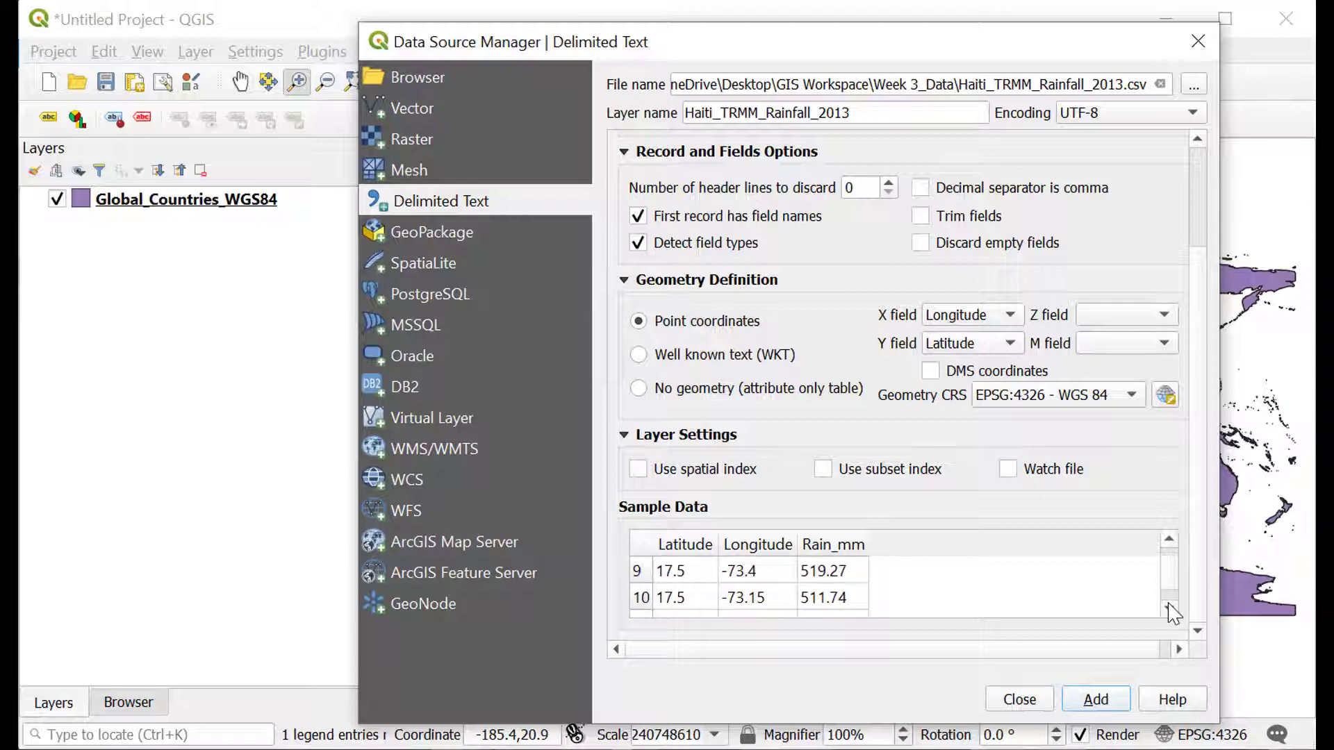
left_click(1169, 609)
left_click(1169, 609)
left_click(1169, 608)
left_click(1169, 609)
left_click(1169, 609)
left_click(1169, 609)
left_click_drag(1170, 591, 1188, 548)
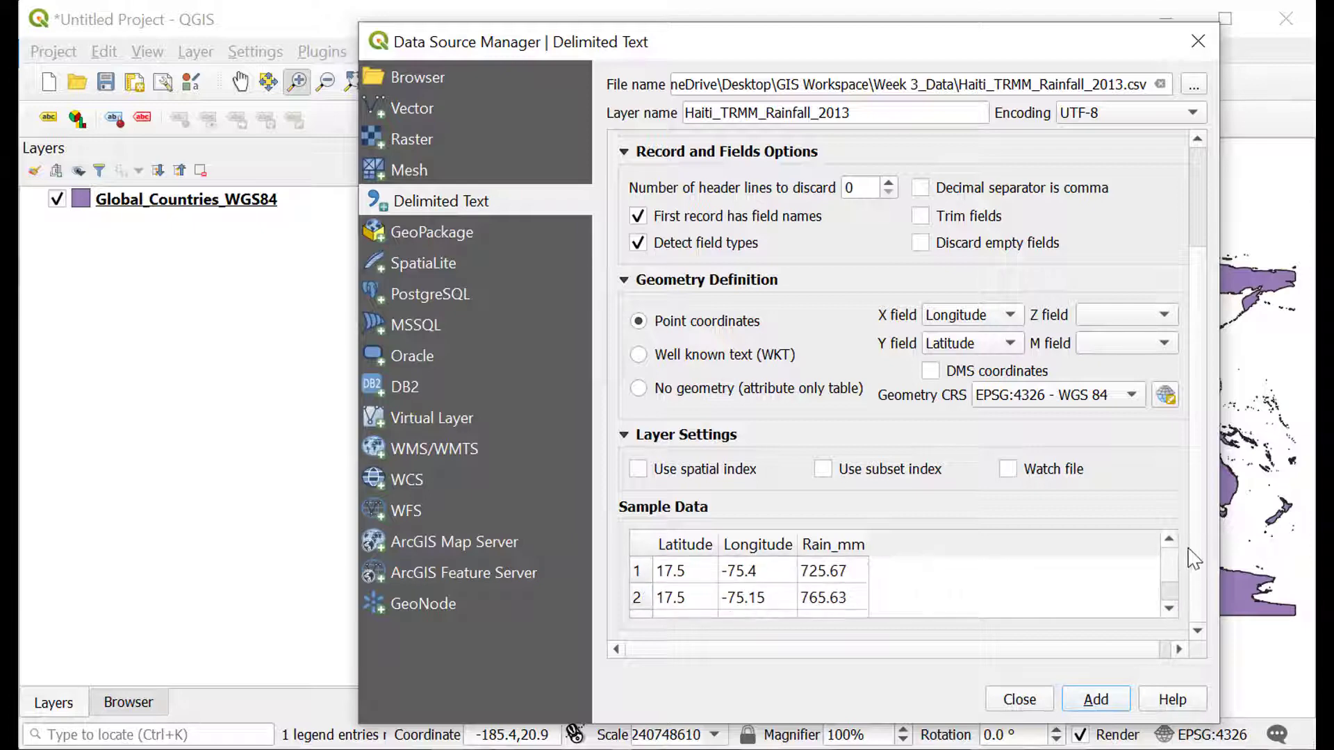
left_click(1096, 700)
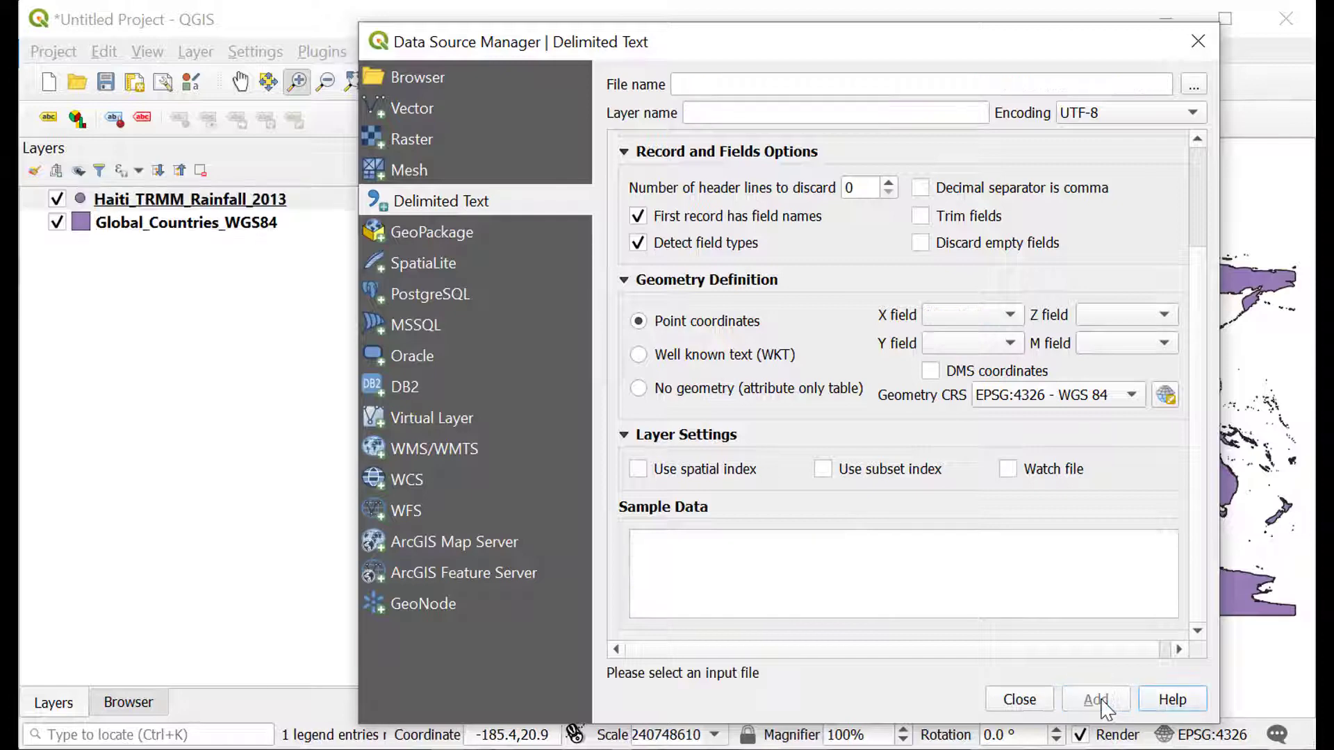
left_click(1020, 700)
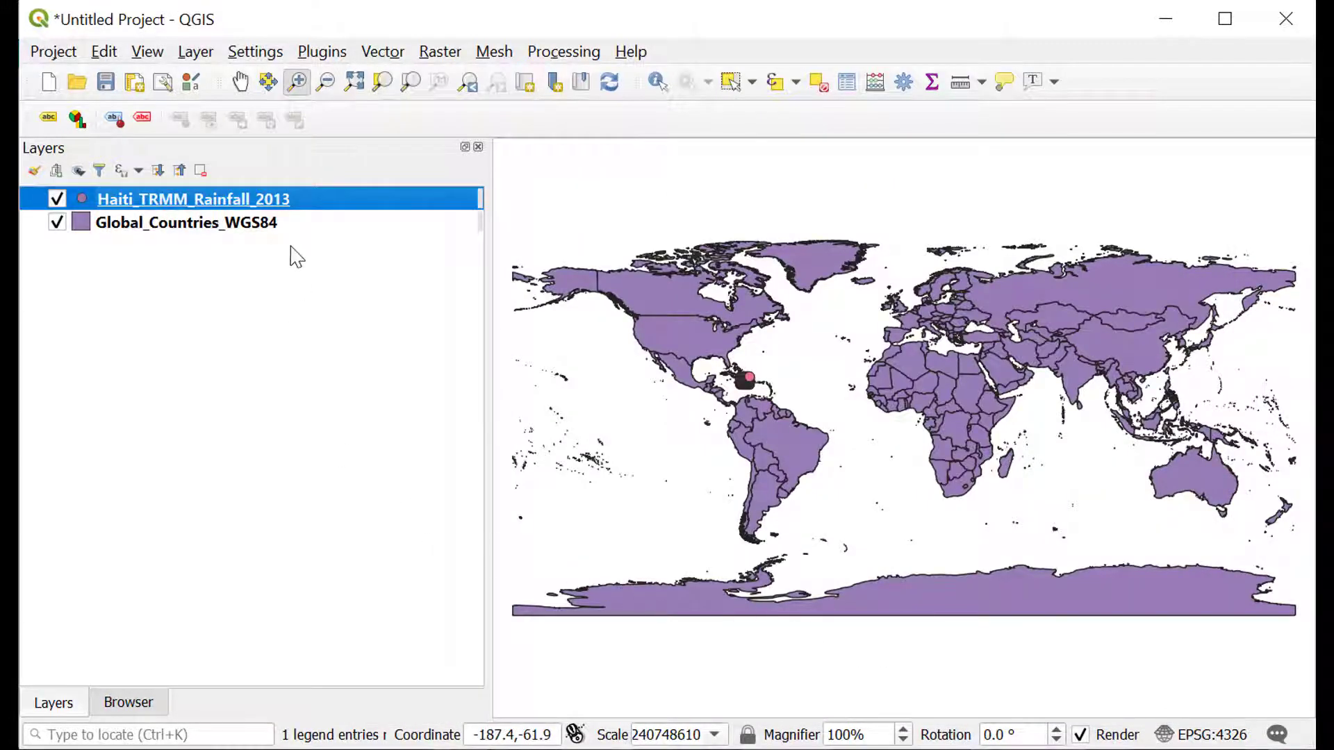
Zoom in on Haiti to examine how the rainfall points are spread over the country.
left_click(300, 83)
left_click_drag(729, 363, 787, 401)
left_click_drag(586, 301, 834, 483)
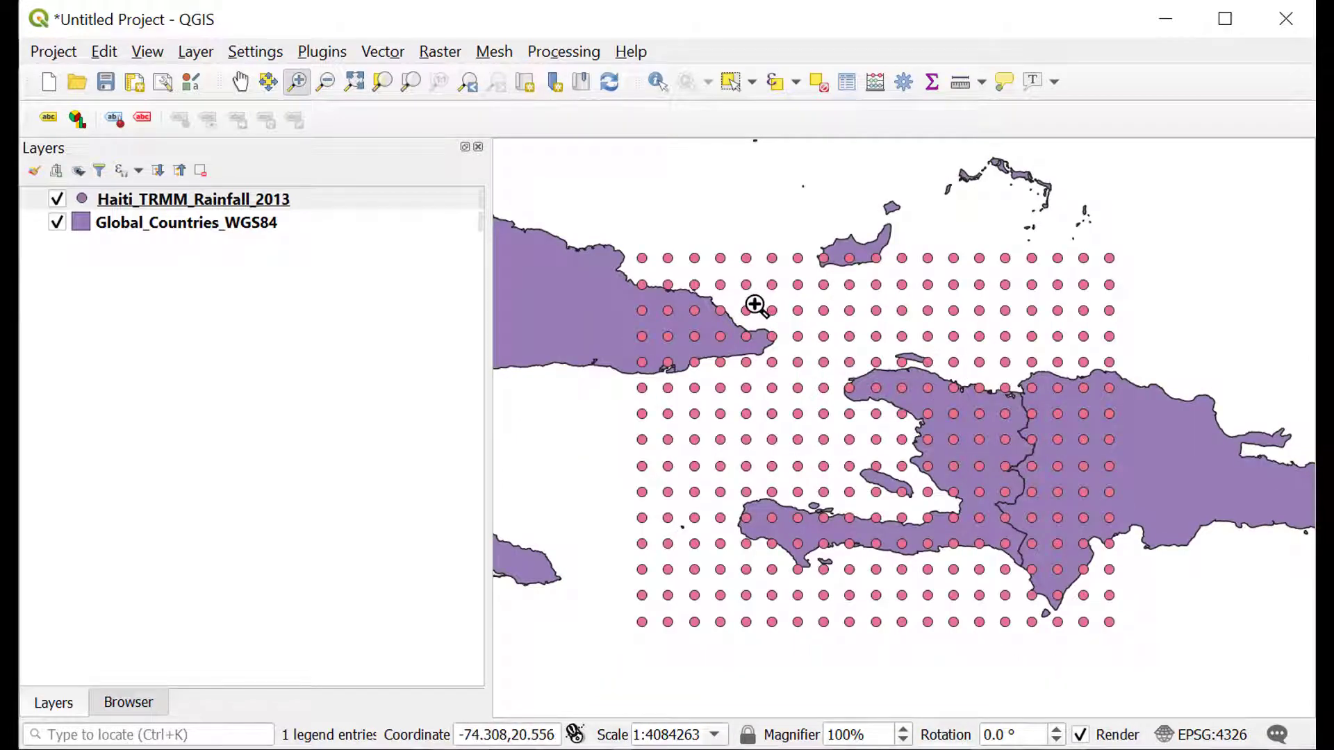
left_click_drag(725, 318, 1107, 635)
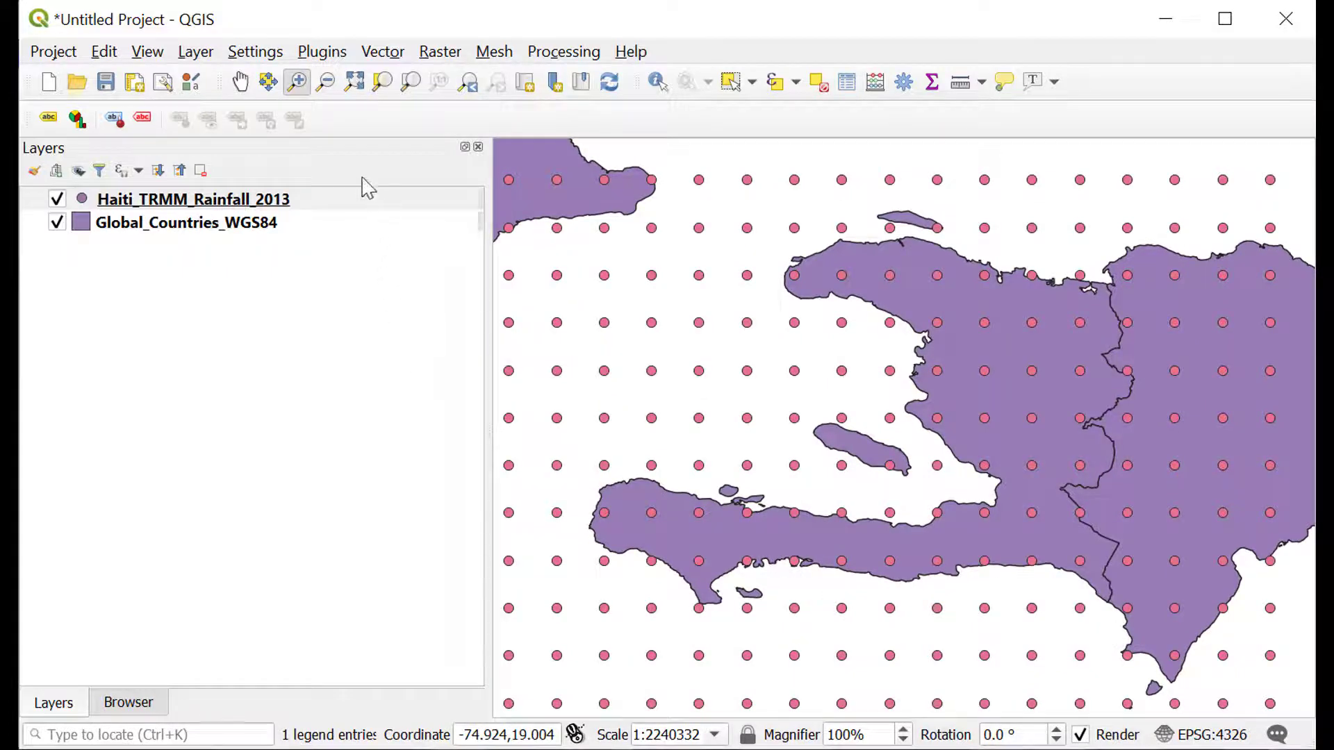
Export the rainfall layer as the ESRI Shapefile Haiti_TRMM_Rainfall_2013_WGS84 in Week 3_Data with EPSG:4326 - WGS 84, adding it to the map.
left_click(345, 202)
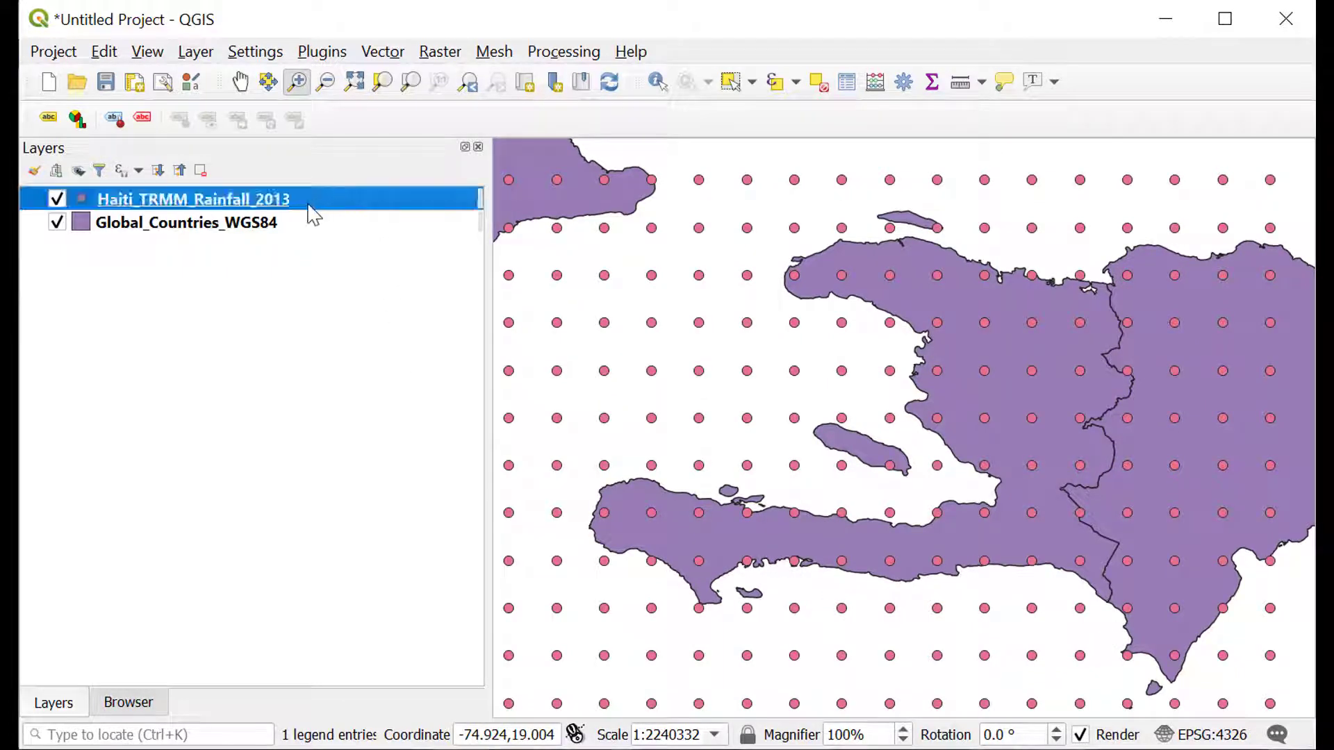
right_click(316, 206)
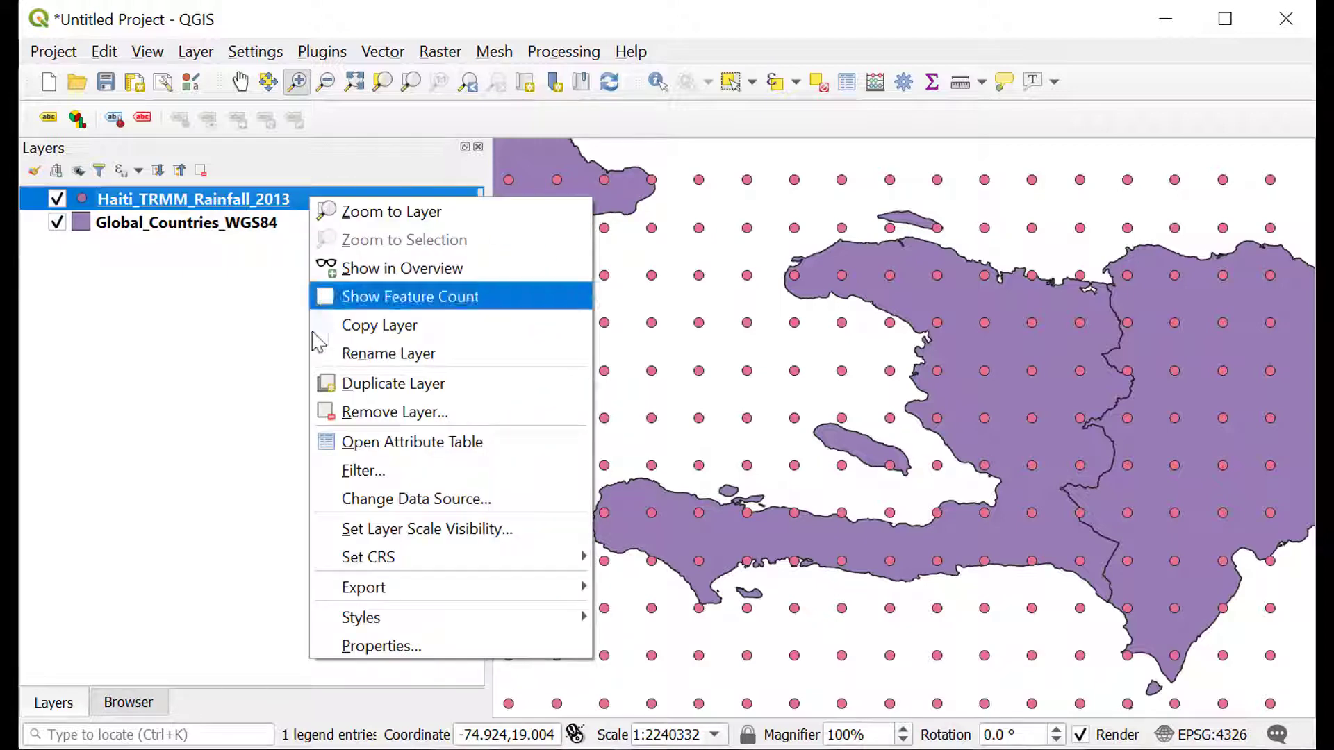
mouse_move(338, 595)
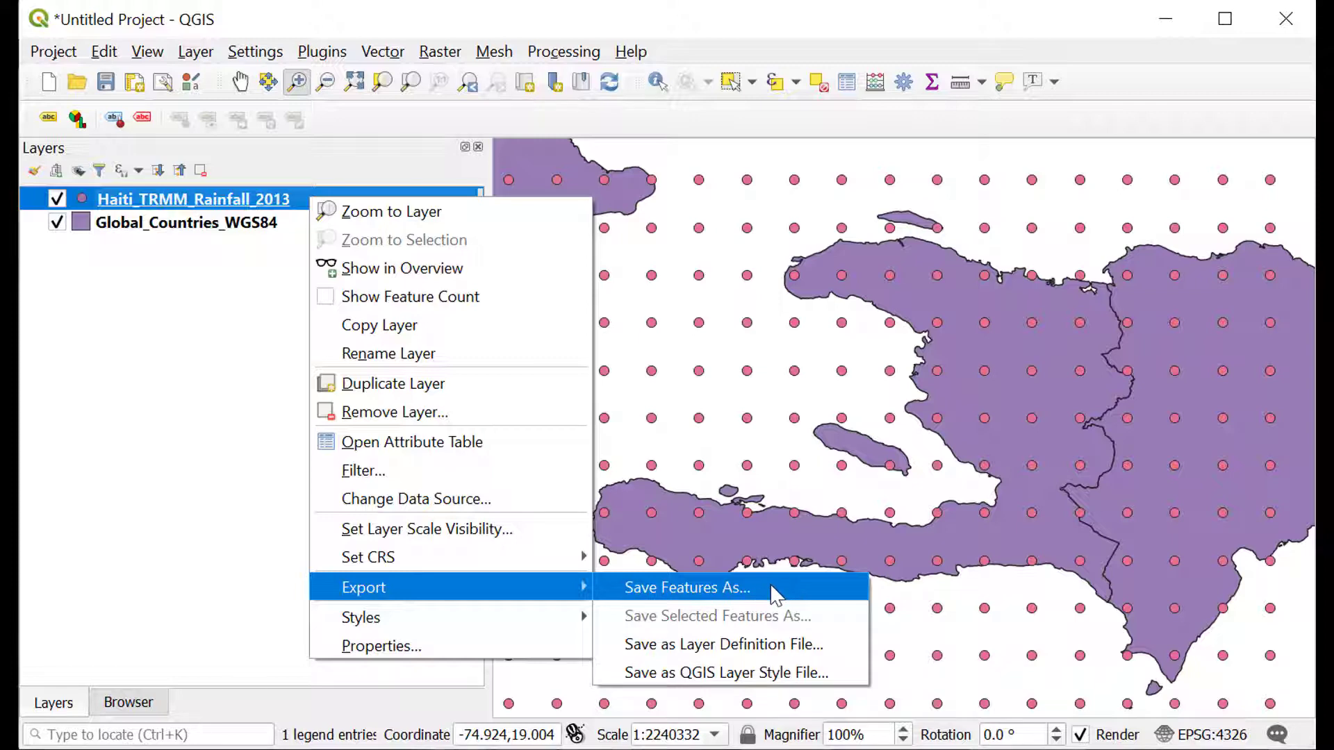
left_click(747, 598)
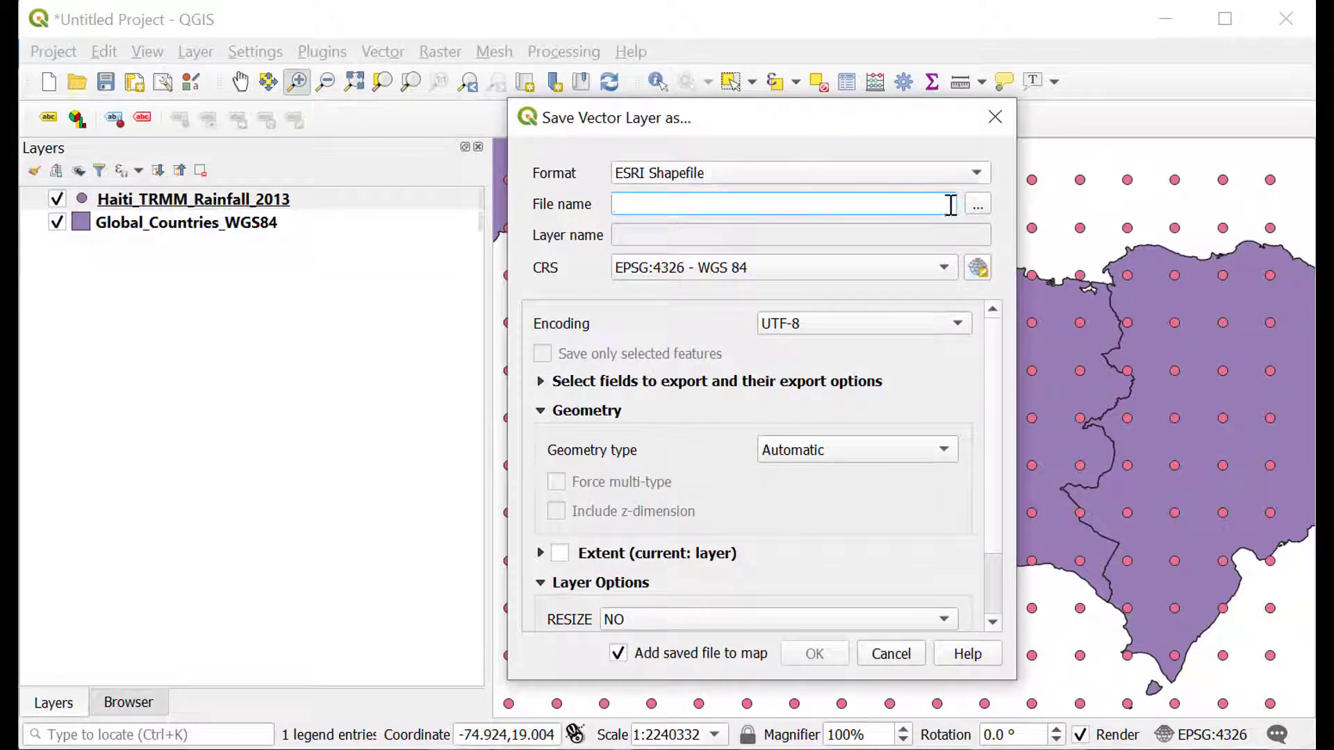
left_click(978, 205)
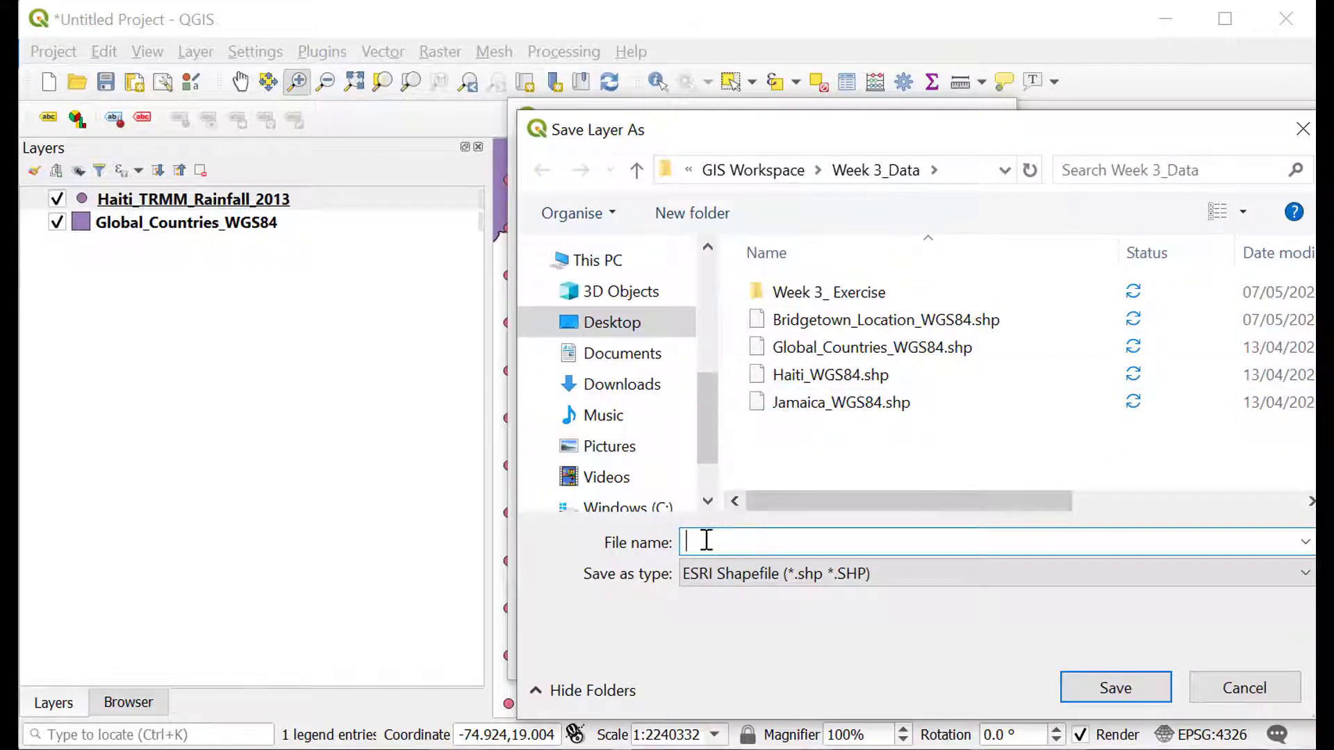
type("Haiti")
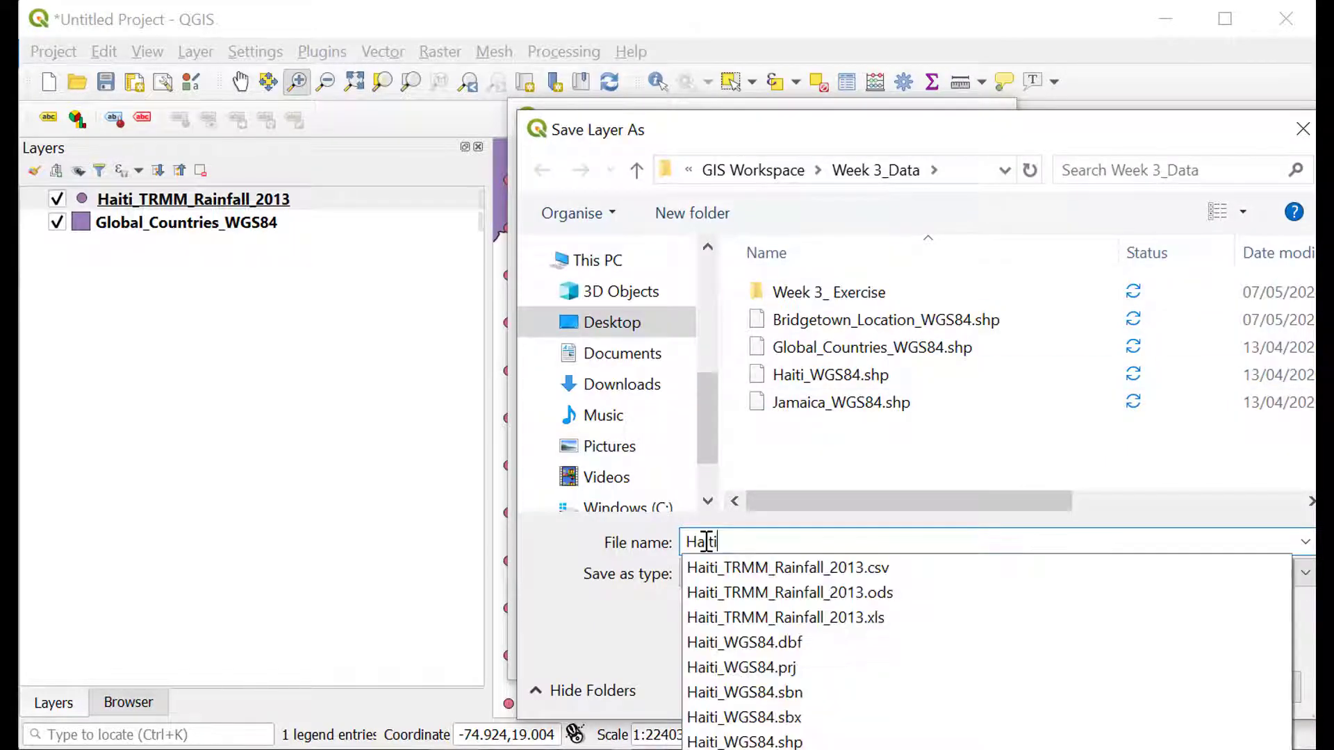
type("_TRMM_Rainfall_2013")
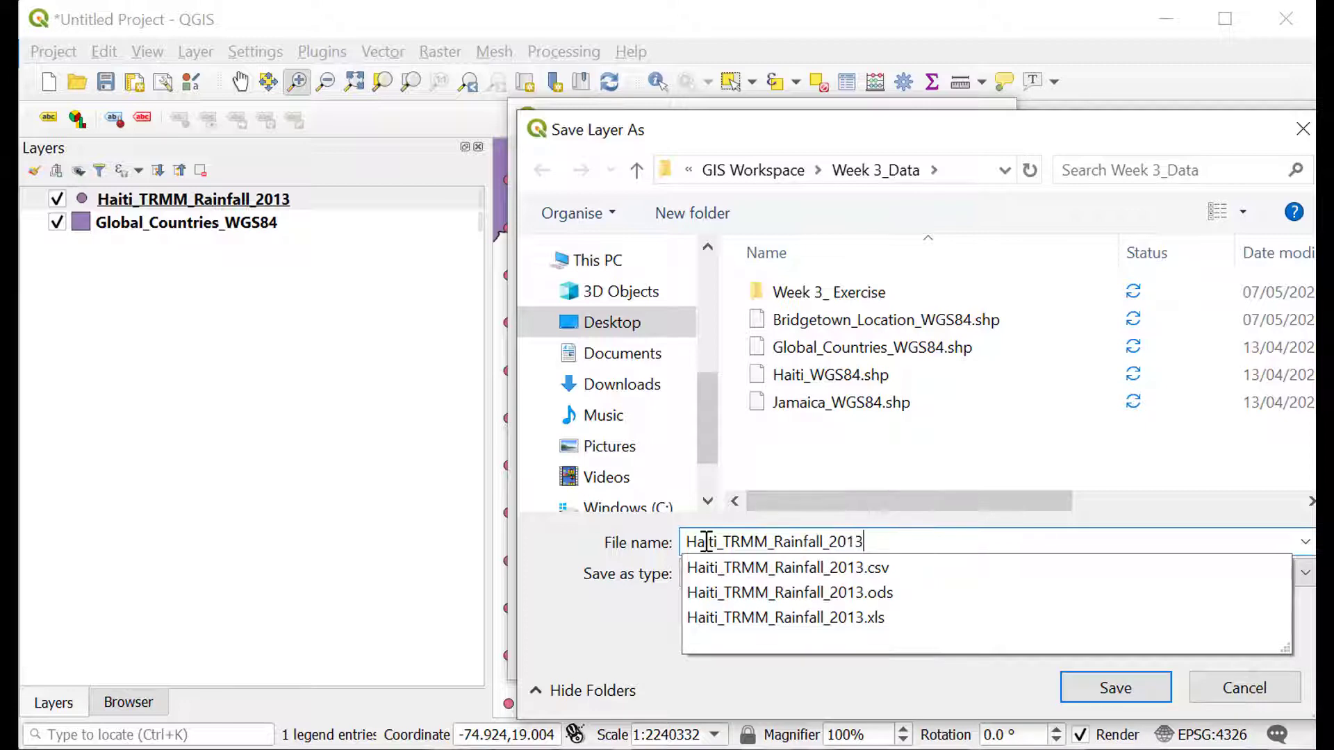
type("_WGS84")
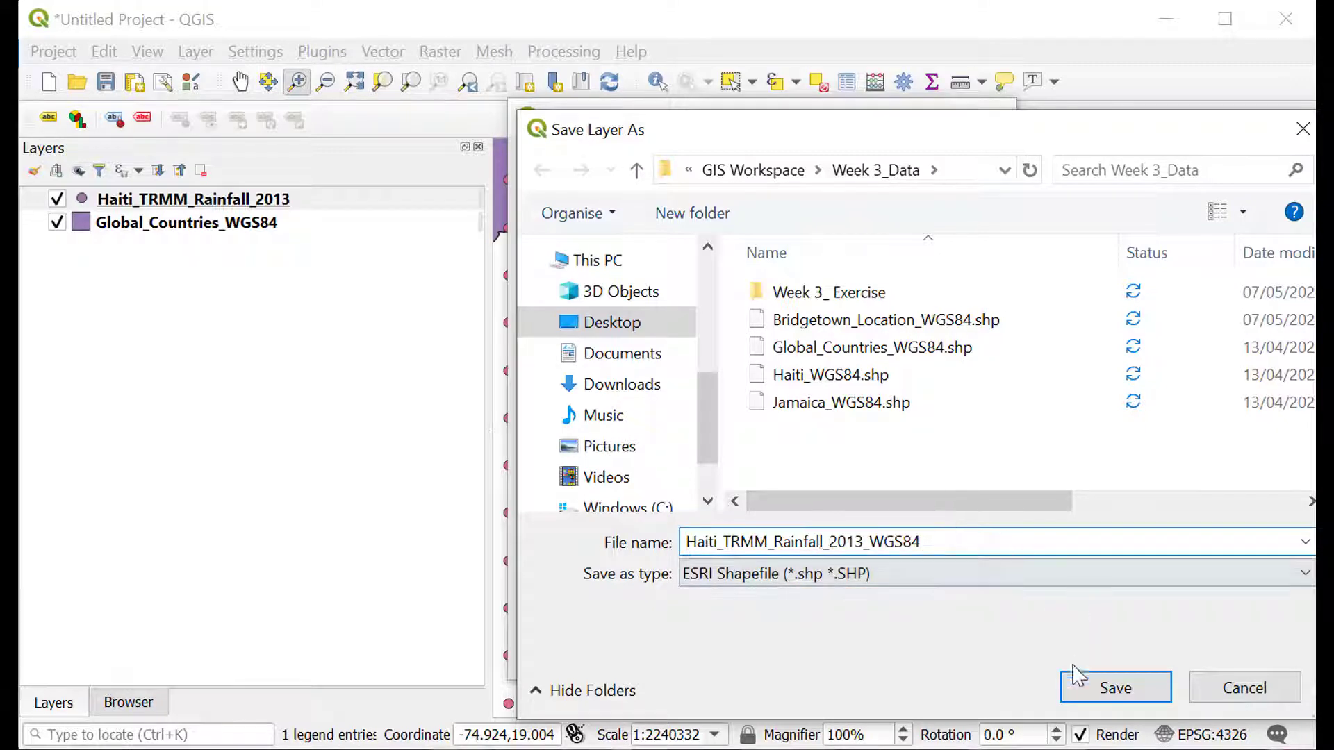
left_click(1140, 689)
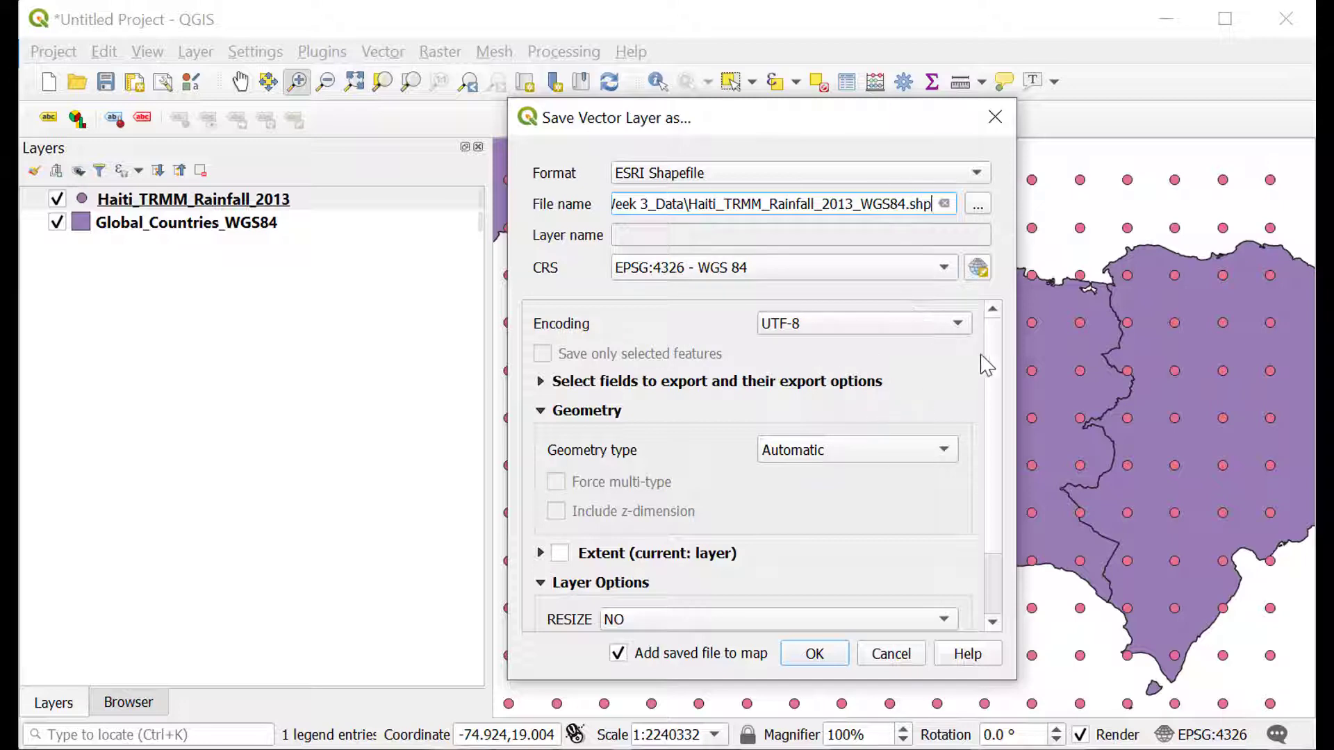
scroll(996, 566, "down", 2)
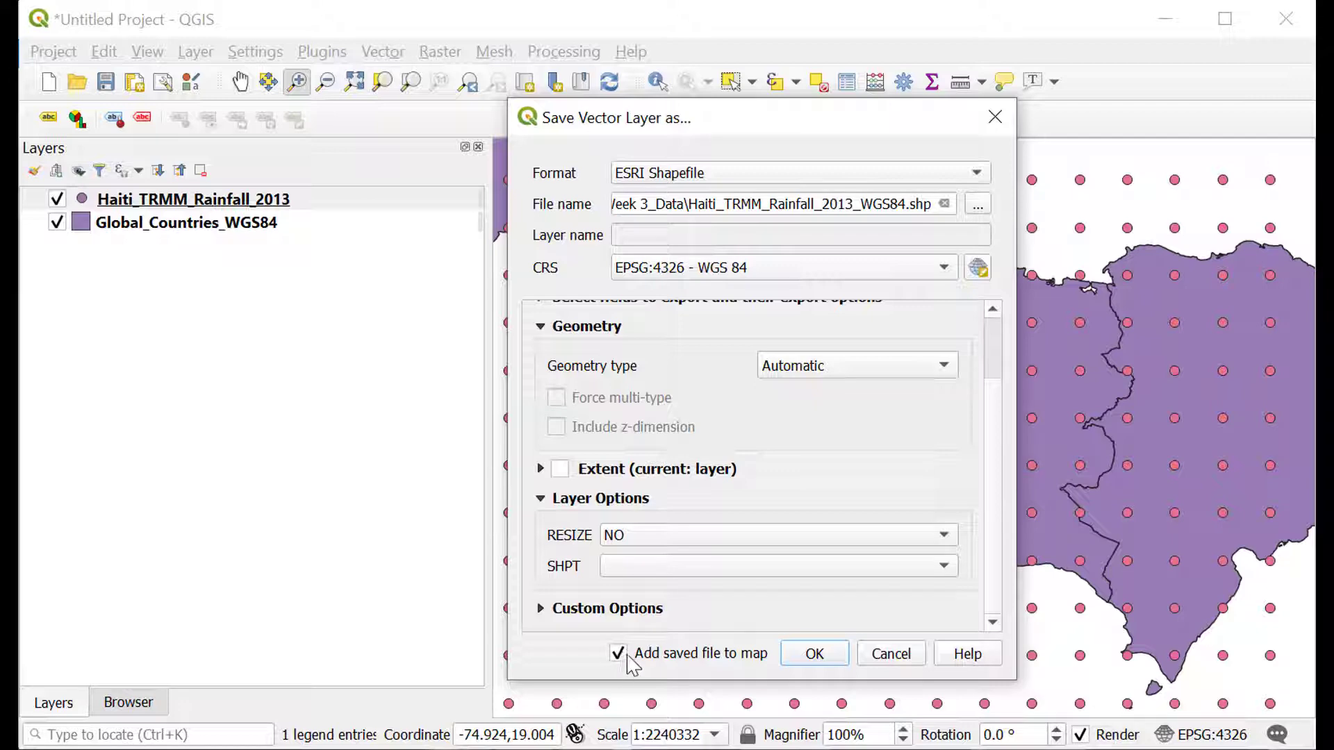
left_click(814, 653)
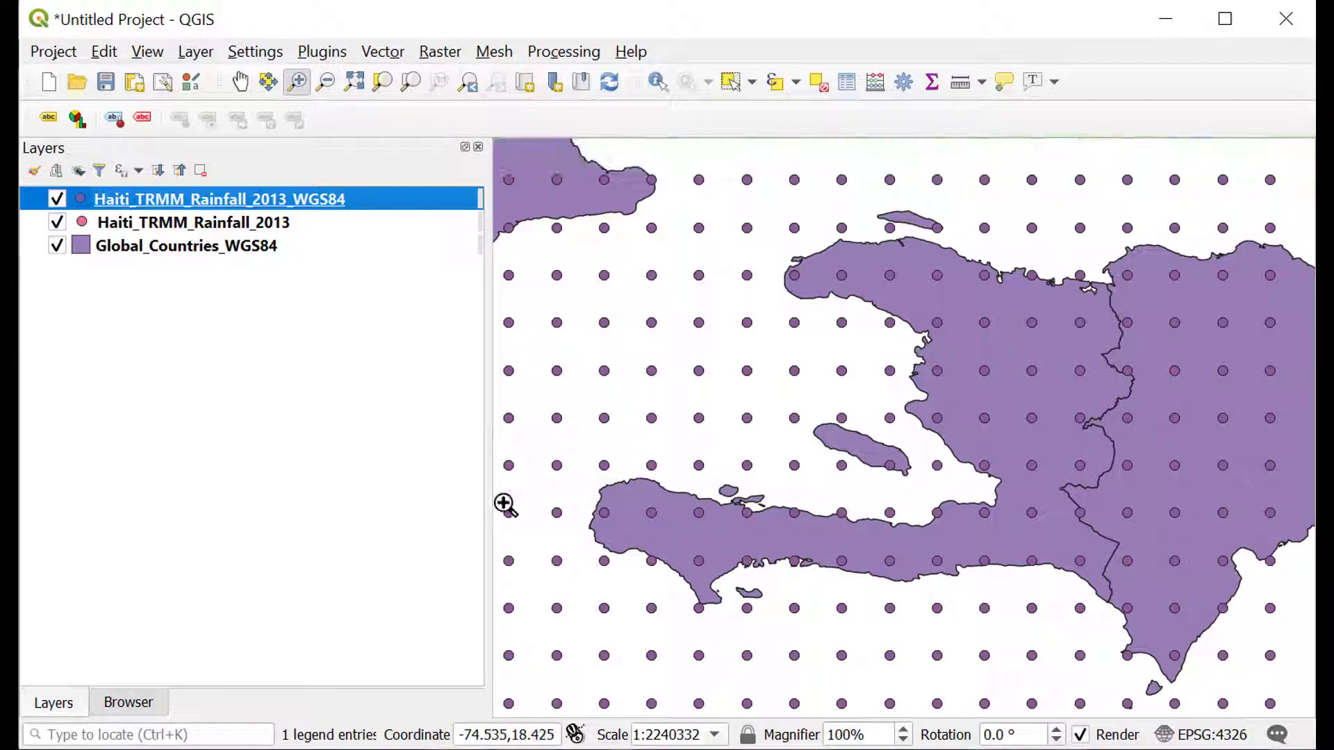
Hide the original Haiti_TRMM_Rainfall_2013 layer and zoom to the extent of Haiti_TRMM_Rainfall_2013_WGS84.
left_click(58, 223)
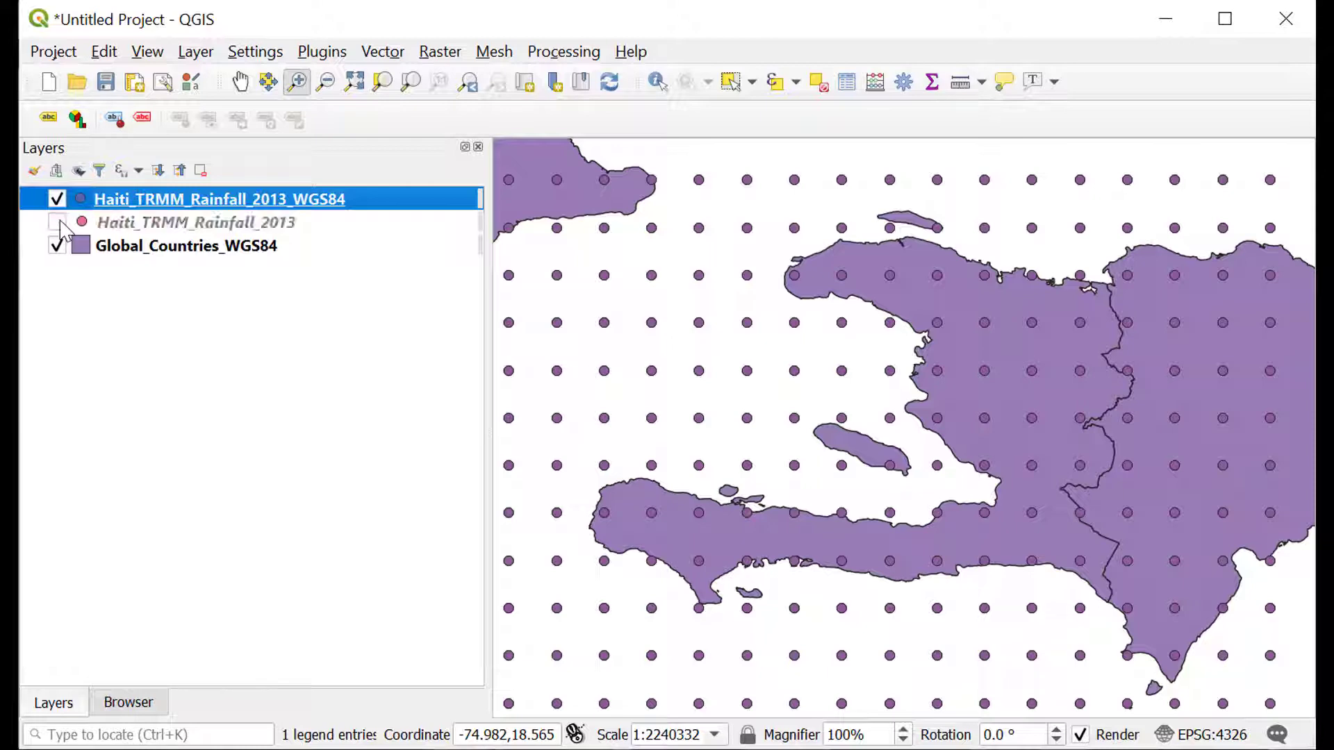
right_click(129, 203)
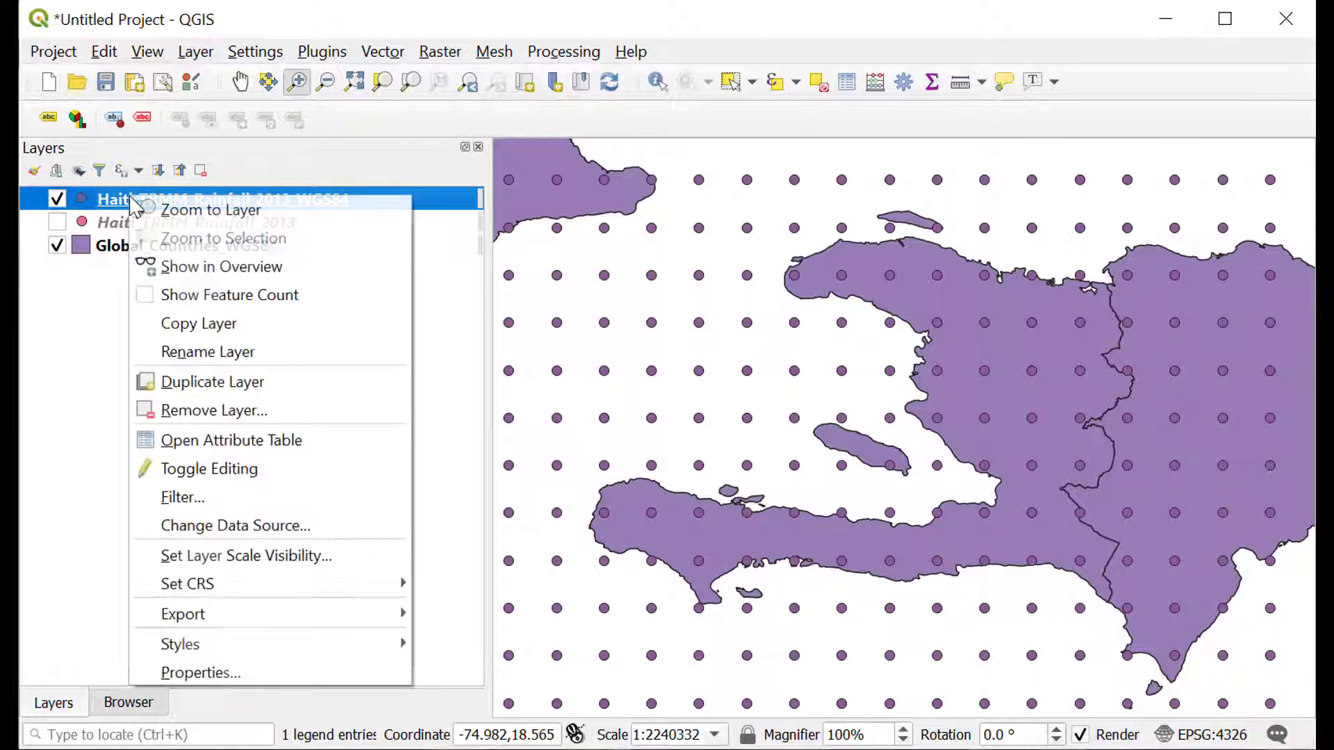
left_click(184, 216)
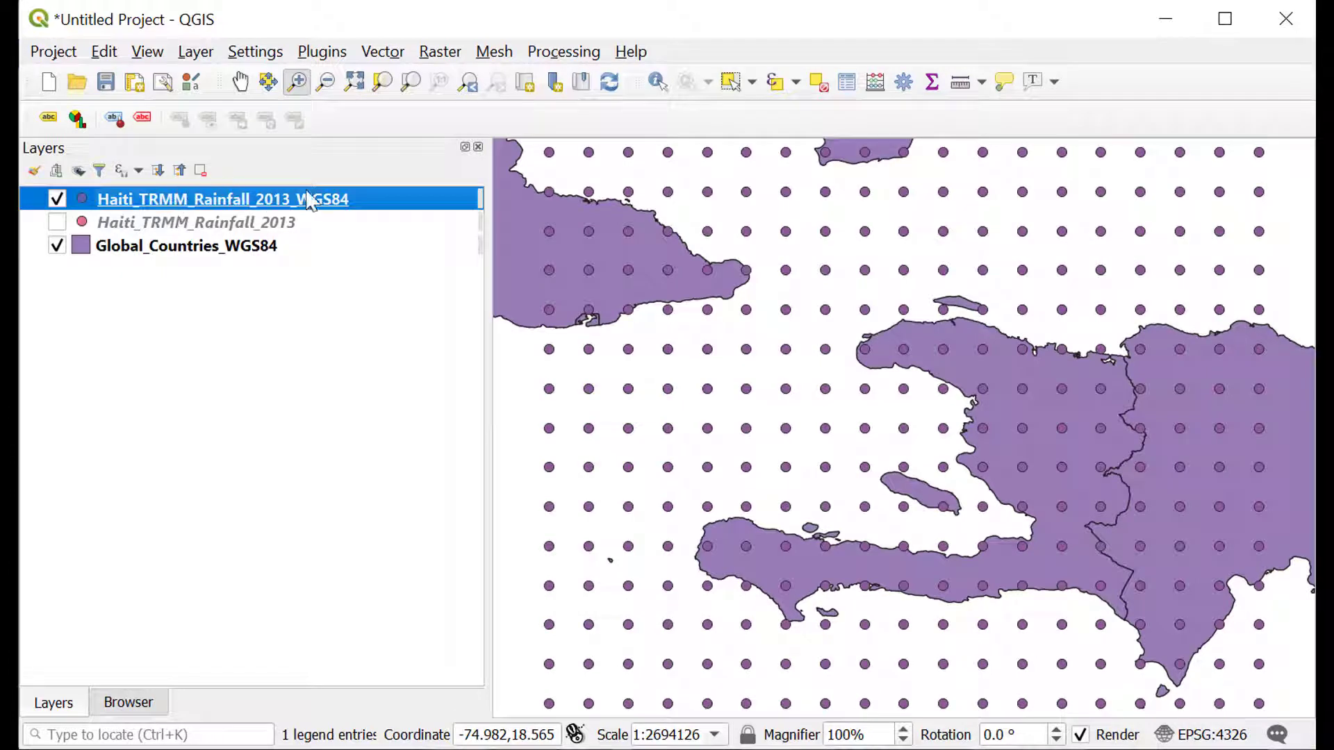
Review the attribute table of Haiti_TRMM_Rainfall_2013_WGS84, sorting it by latitude, longitude and rainfall, and close it.
right_click(394, 215)
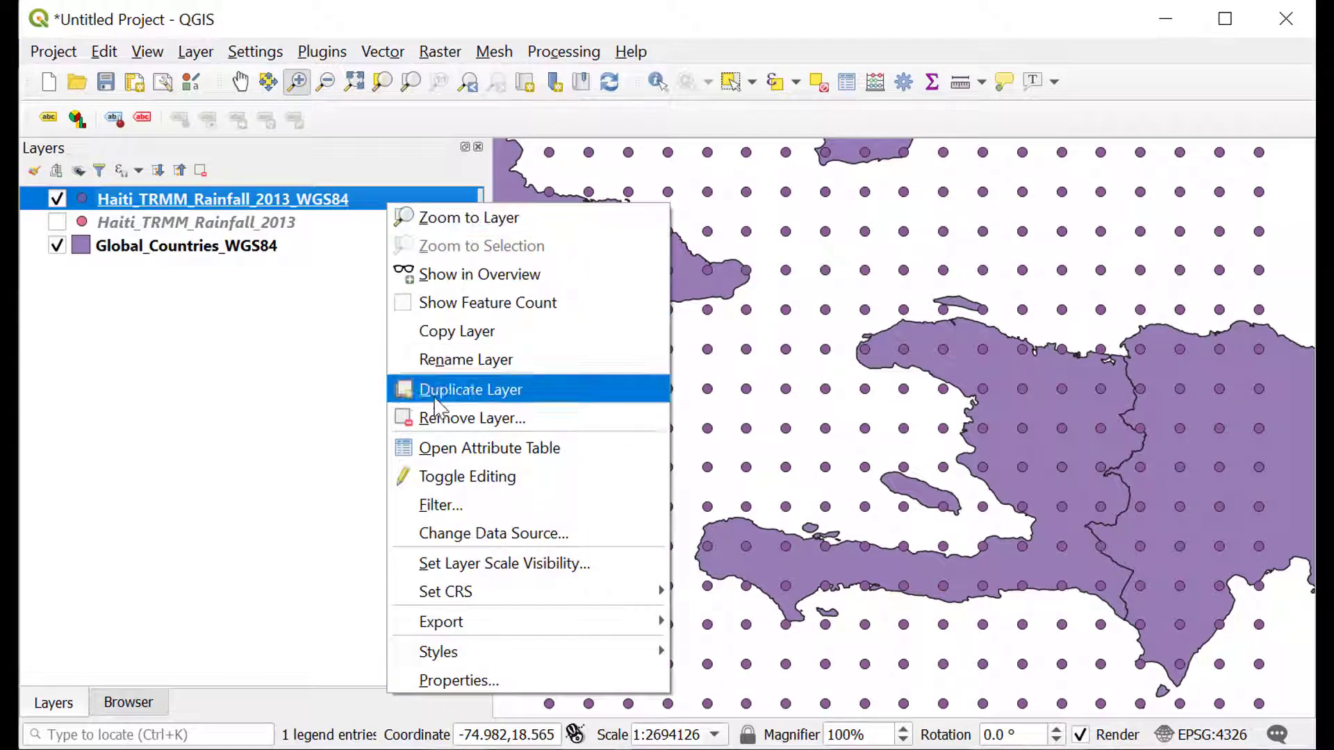
left_click(560, 448)
left_click_drag(636, 136, 572, 165)
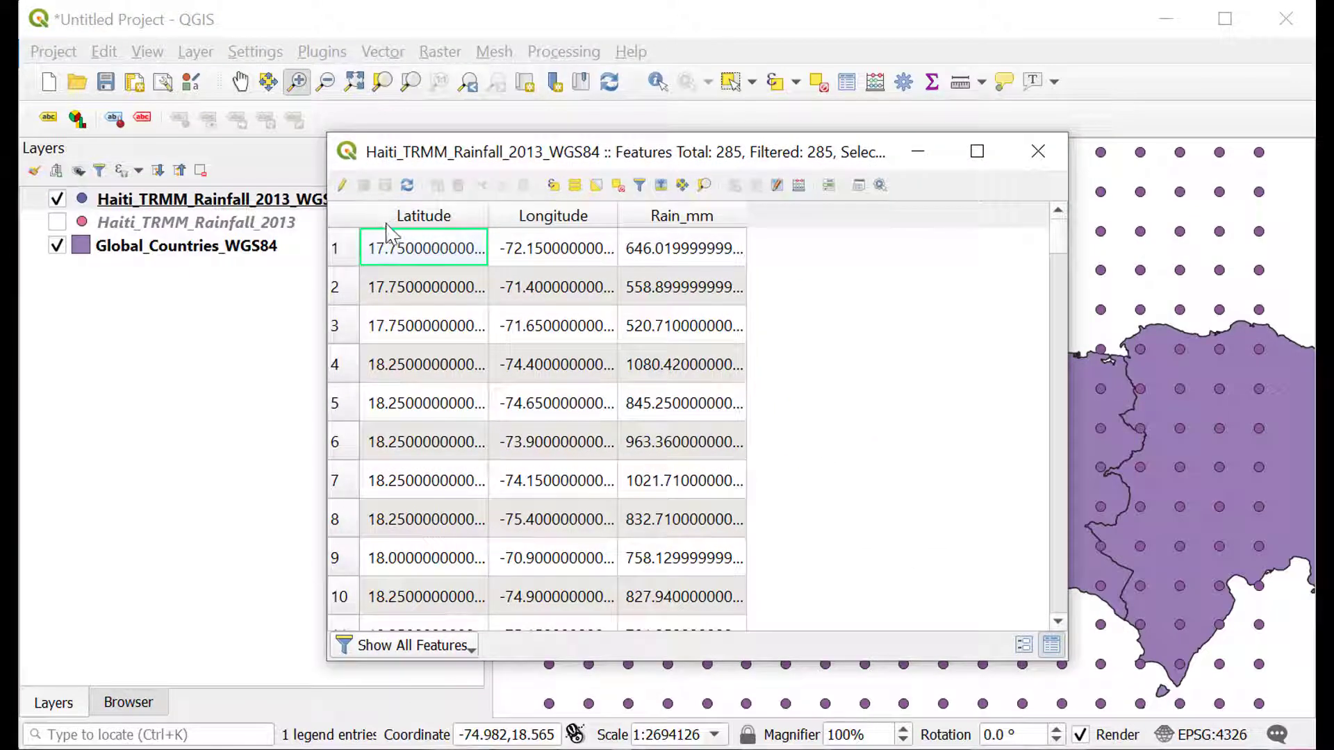
left_click(430, 224)
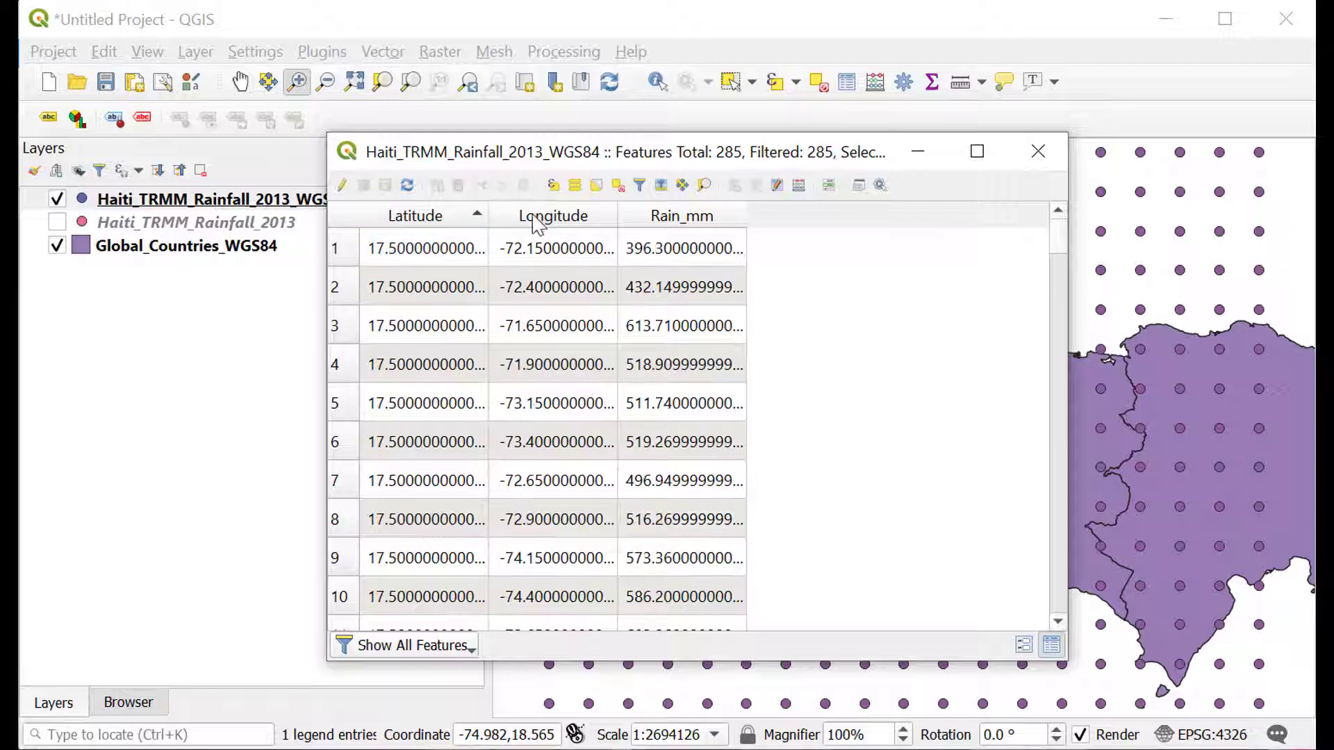
left_click(543, 219)
left_click(678, 220)
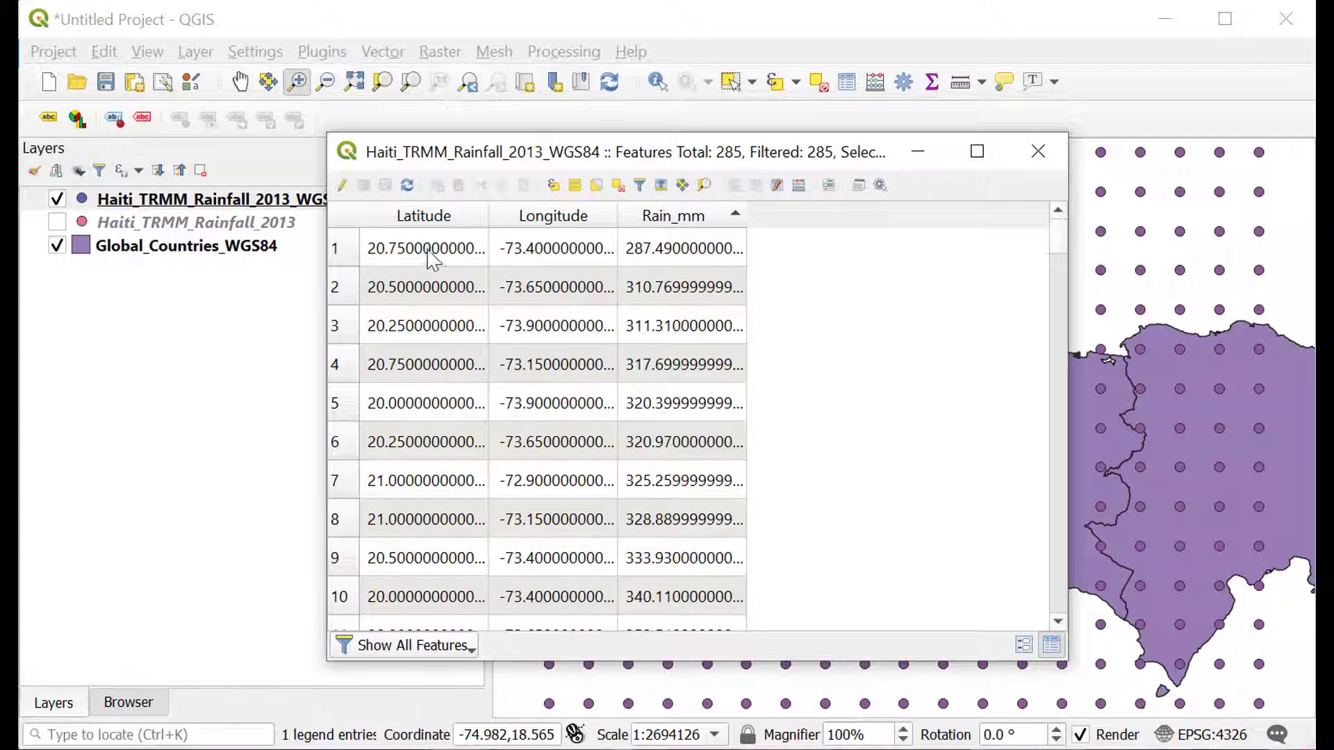
left_click(412, 221)
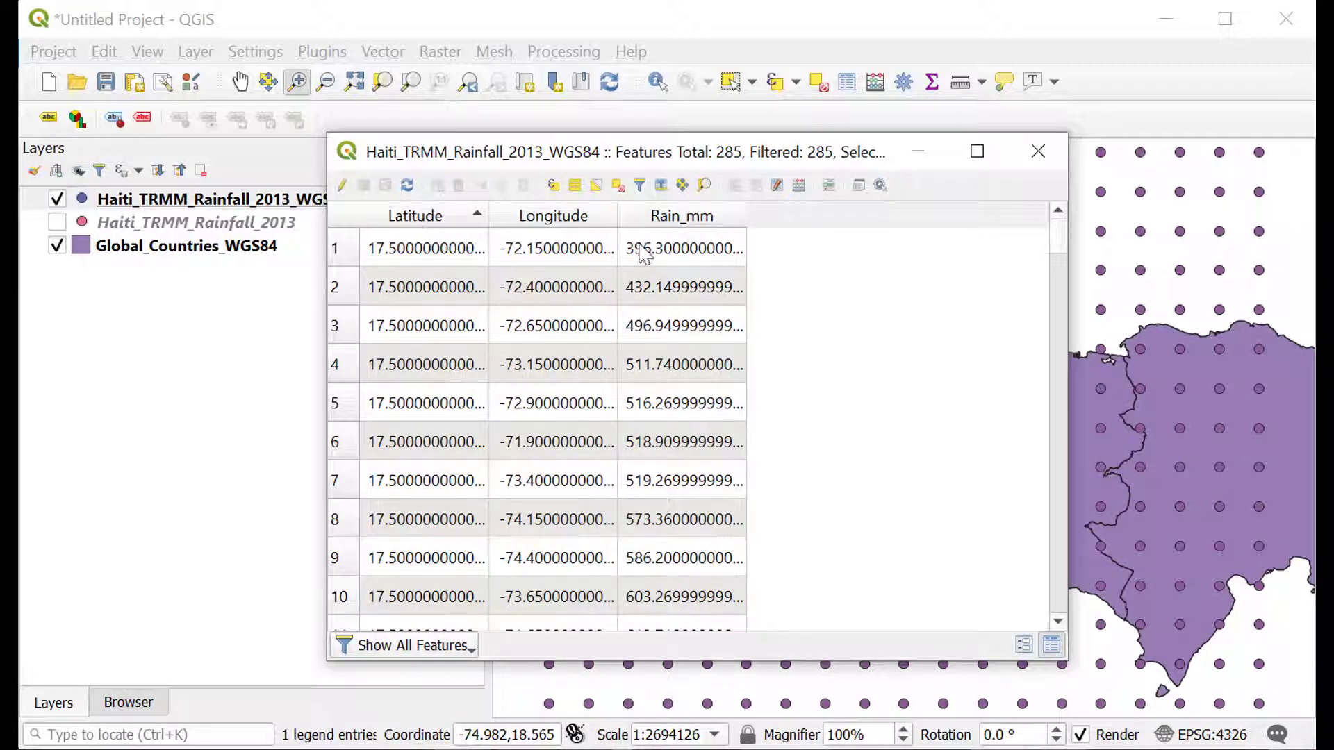
left_click_drag(1060, 250, 1060, 221)
left_click(1038, 151)
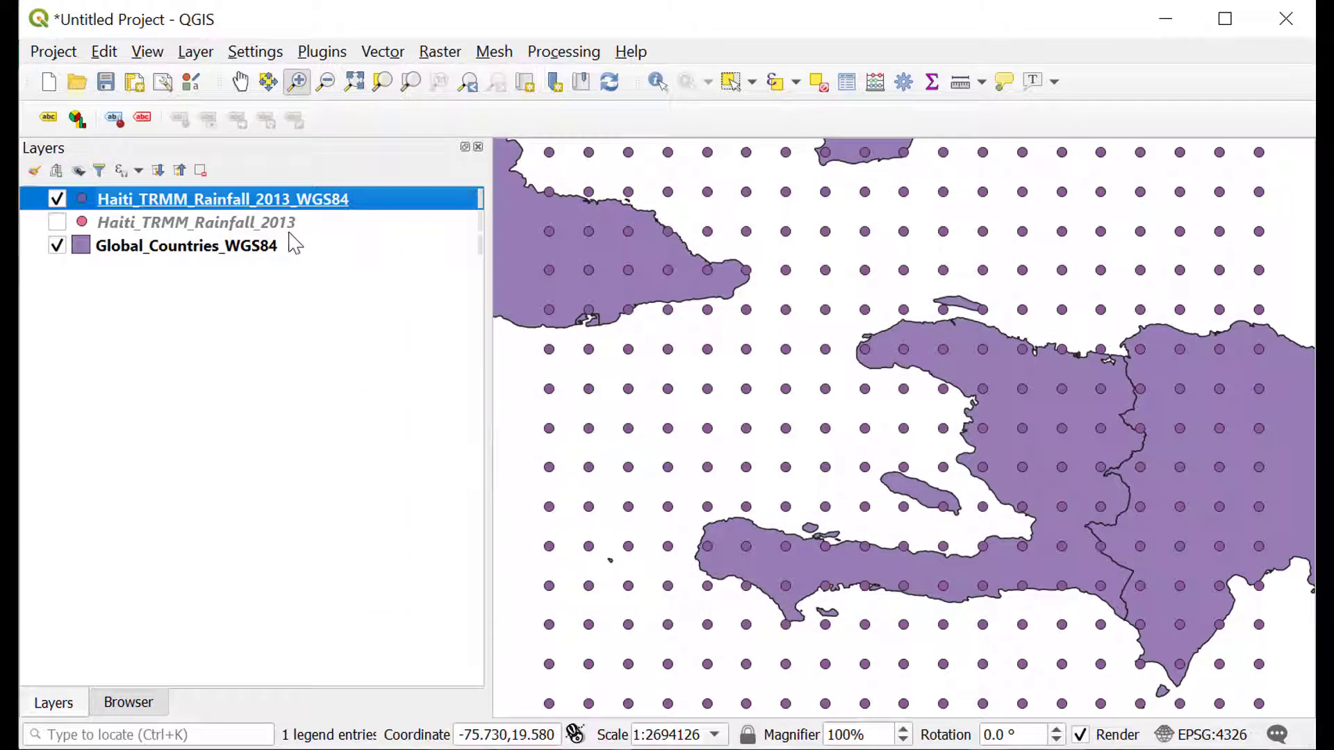
Review the provider information in the properties of Haiti_TRMM_Rainfall_2013_WGS84, including storage, geometry and CRS, and close them.
right_click(360, 202)
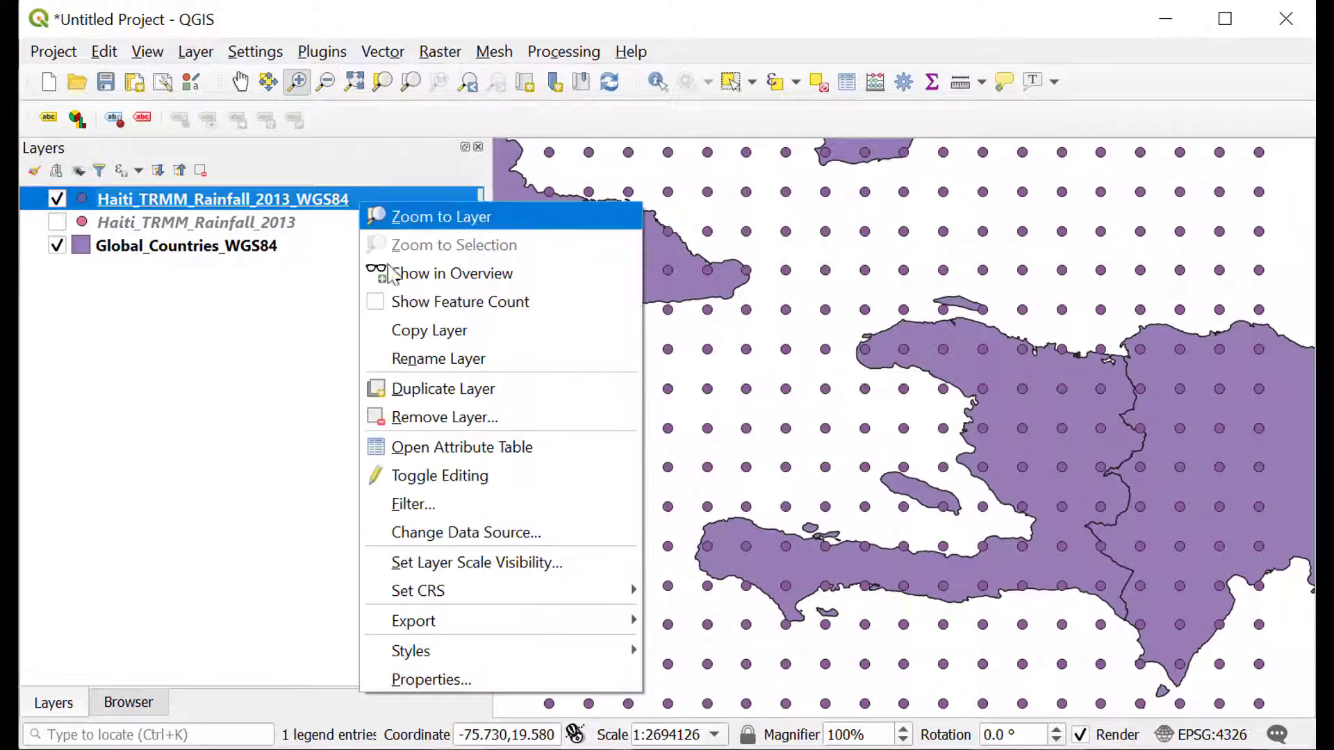
left_click(411, 682)
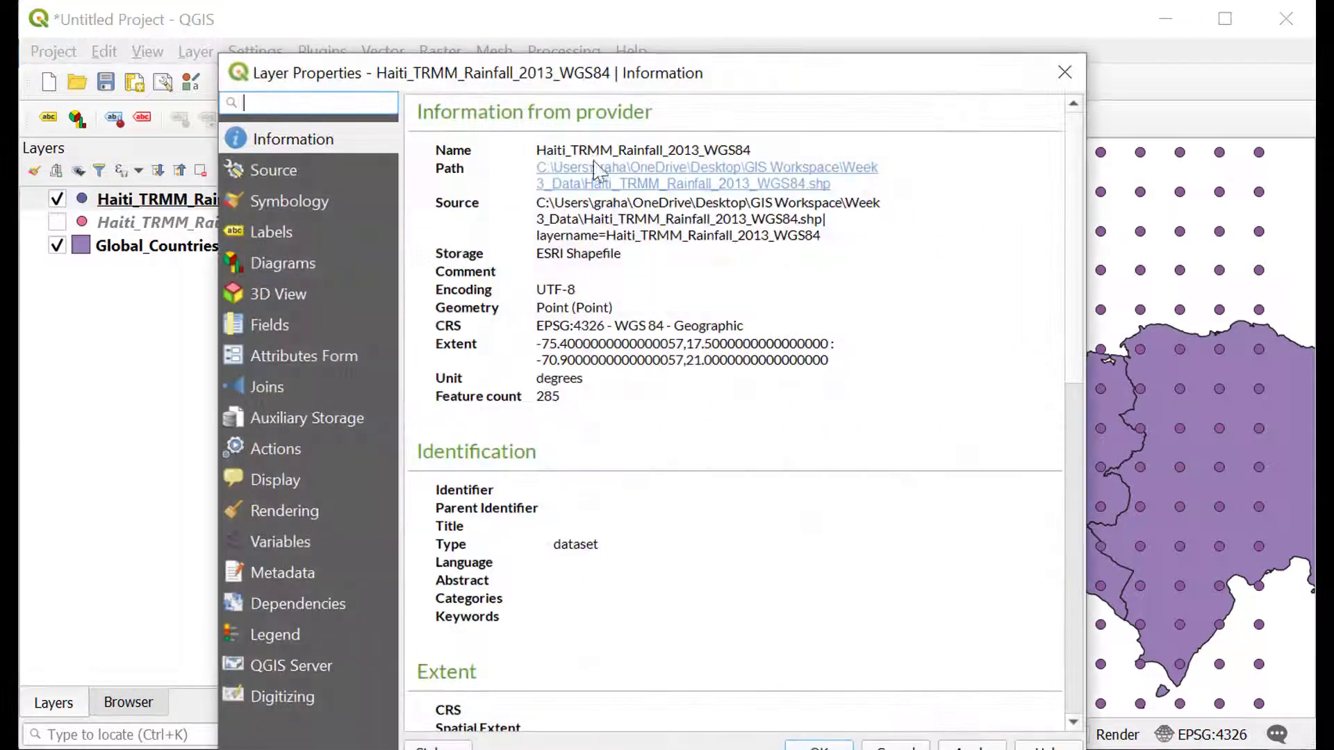
left_click_drag(433, 148, 677, 409)
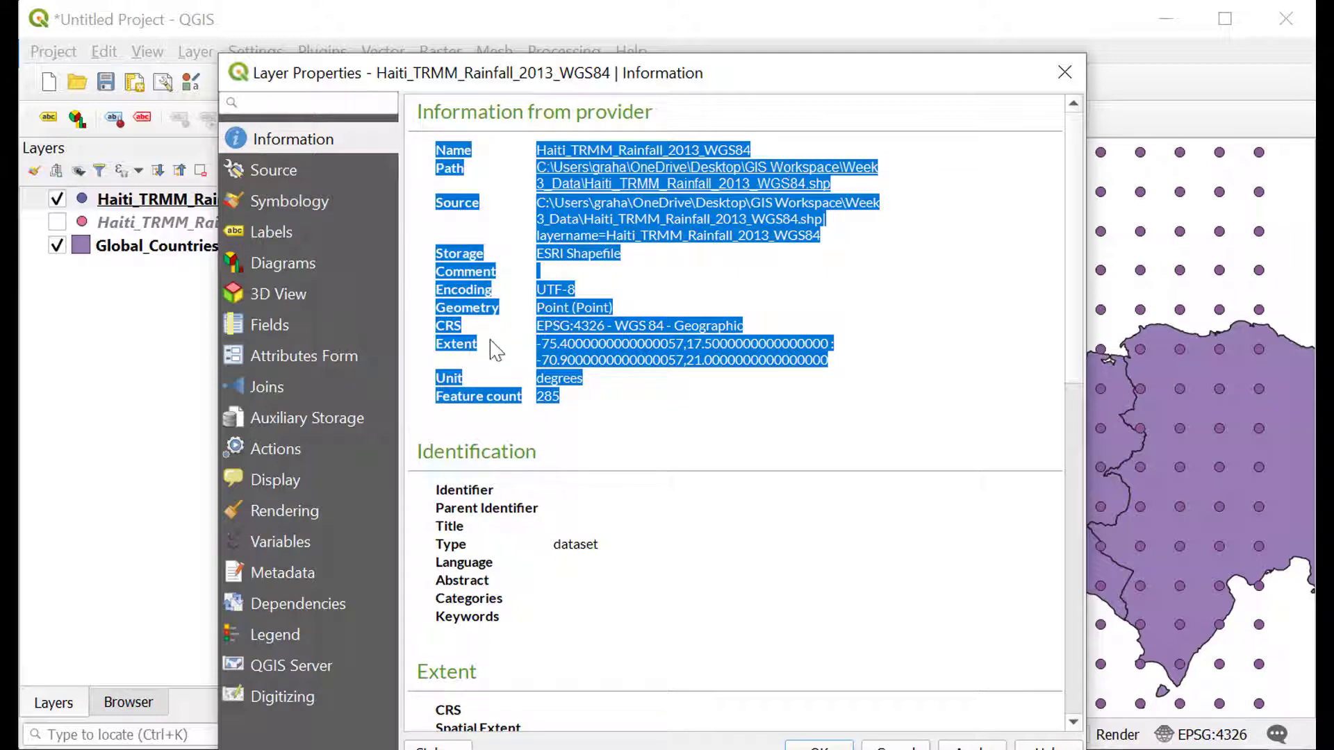
left_click(1065, 72)
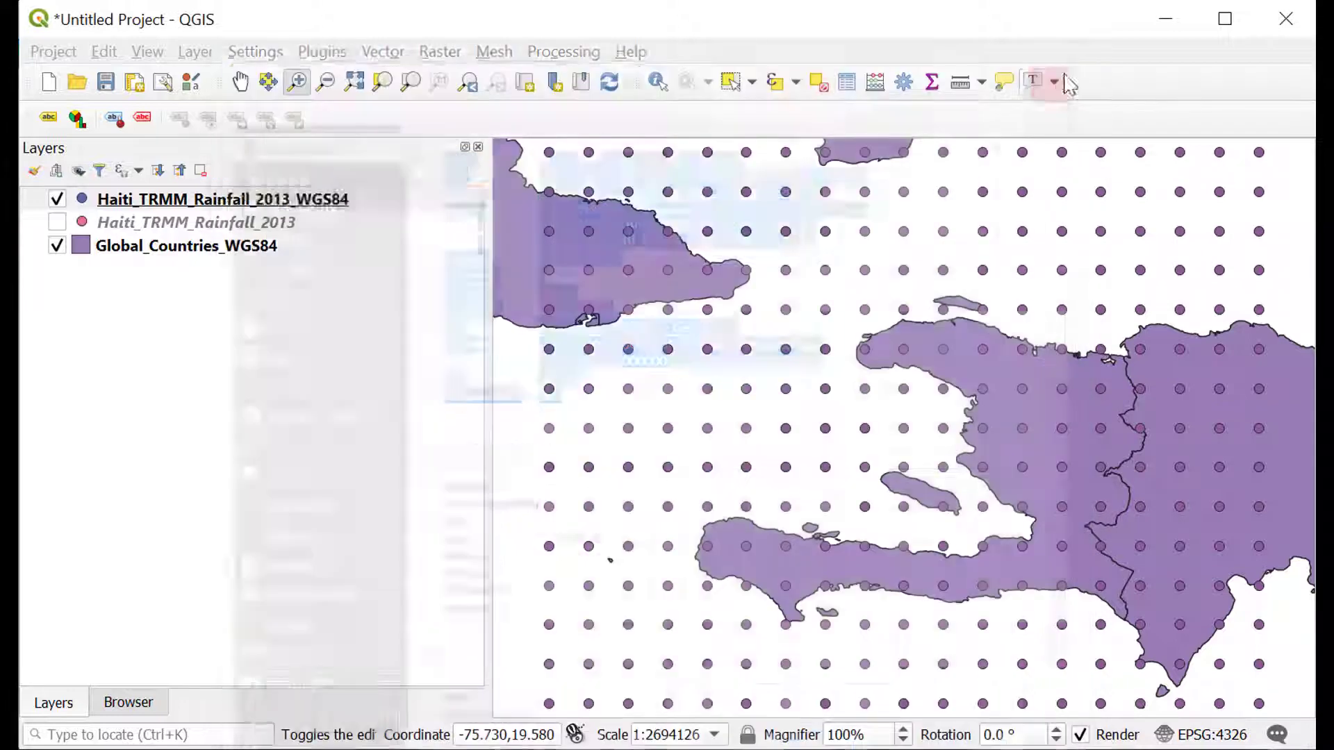